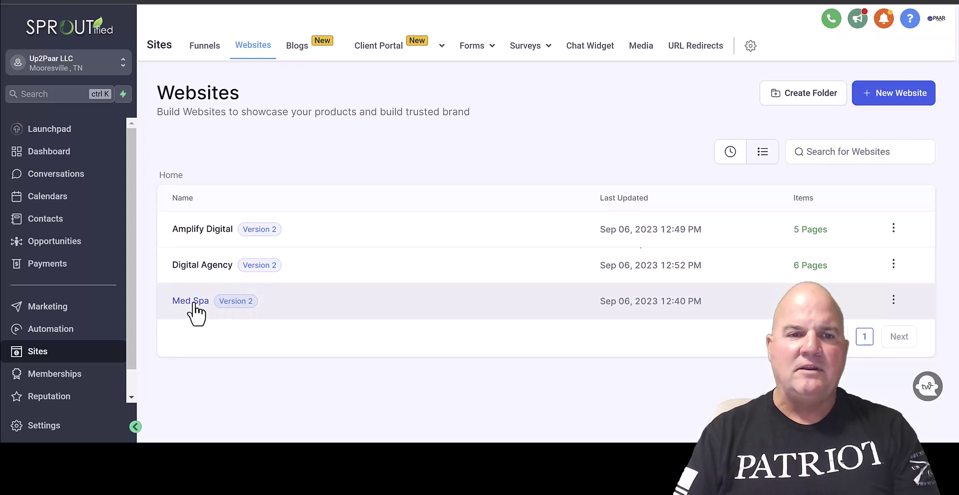
Open the Digital Agency website and bring up the Home page's edit options.
{"action": "left_click", "coordinate": [194, 304]}
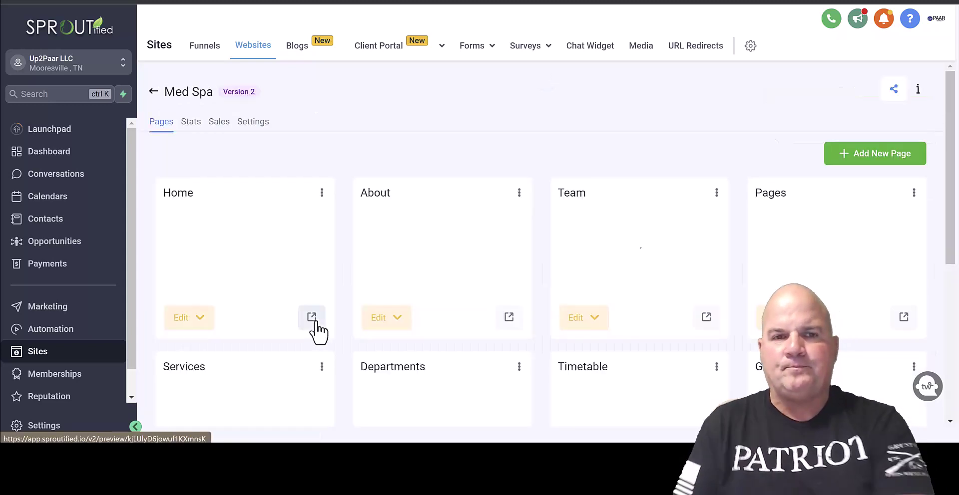
{"action": "left_click", "coordinate": [155, 93]}
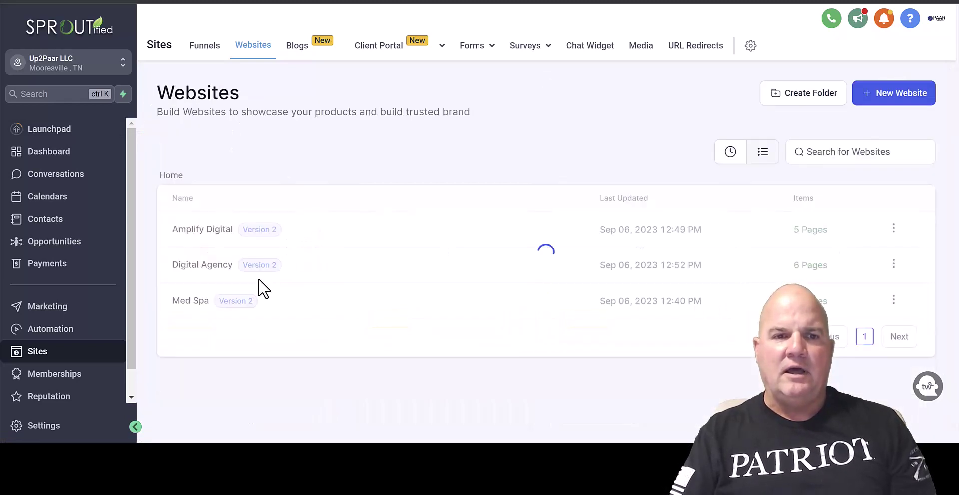
{"action": "left_click", "coordinate": [215, 265]}
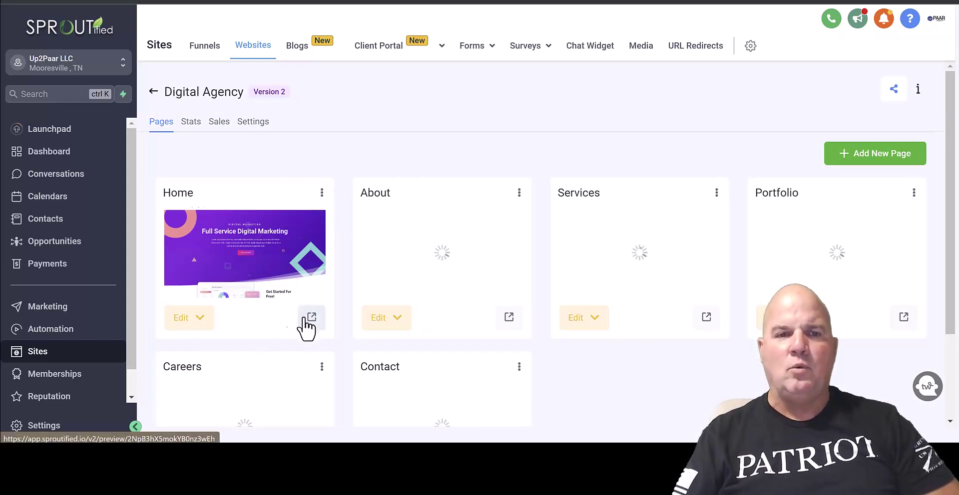
{"action": "left_click", "coordinate": [183, 328]}
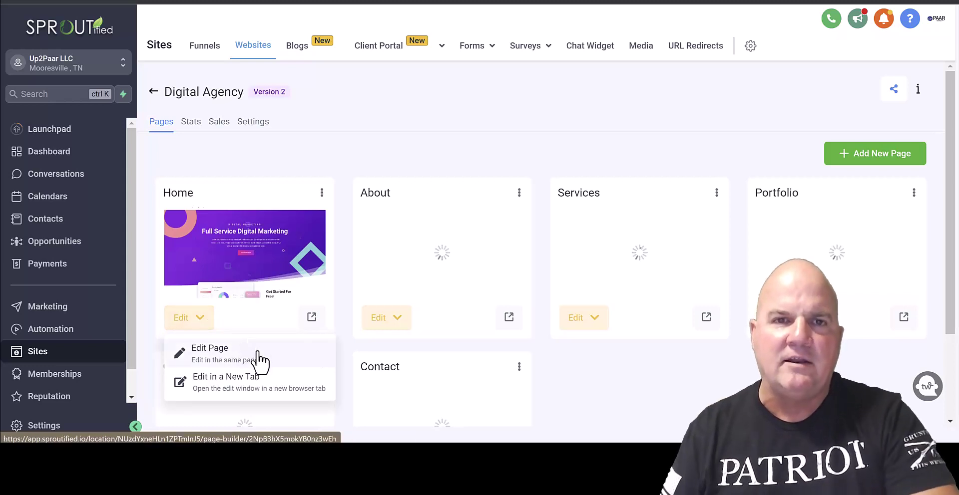
Load the Digital Agency Home page in the builder and scroll through its sections and back to the top.
{"action": "left_click", "coordinate": [221, 352]}
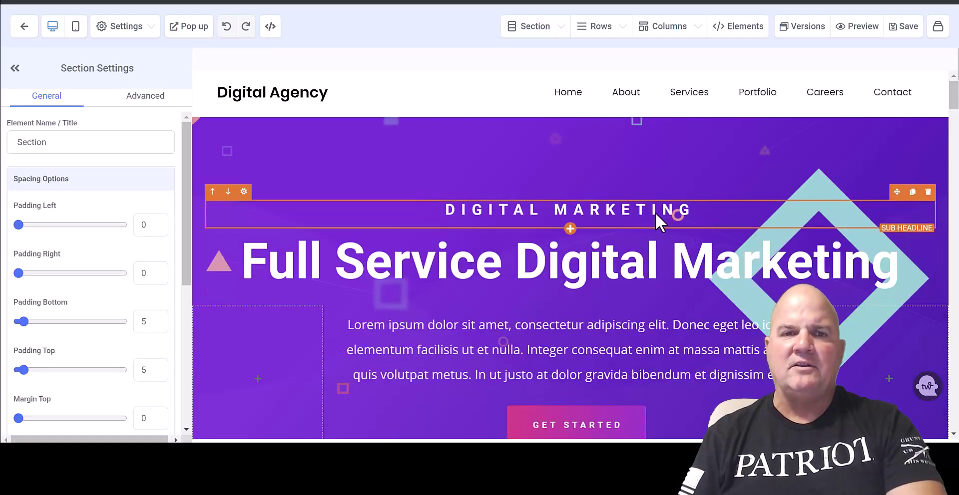
{"action": "scroll", "coordinate": [804, 262], "scroll_direction": "down", "scroll_amount": 10}
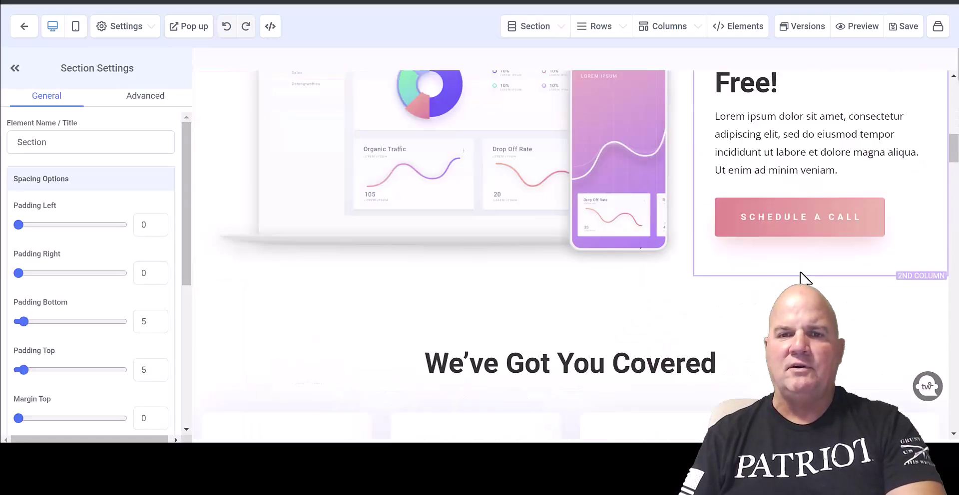
{"action": "scroll", "coordinate": [804, 277], "scroll_direction": "down", "scroll_amount": 10}
{"action": "scroll", "coordinate": [806, 282], "scroll_direction": "up", "scroll_amount": 8}
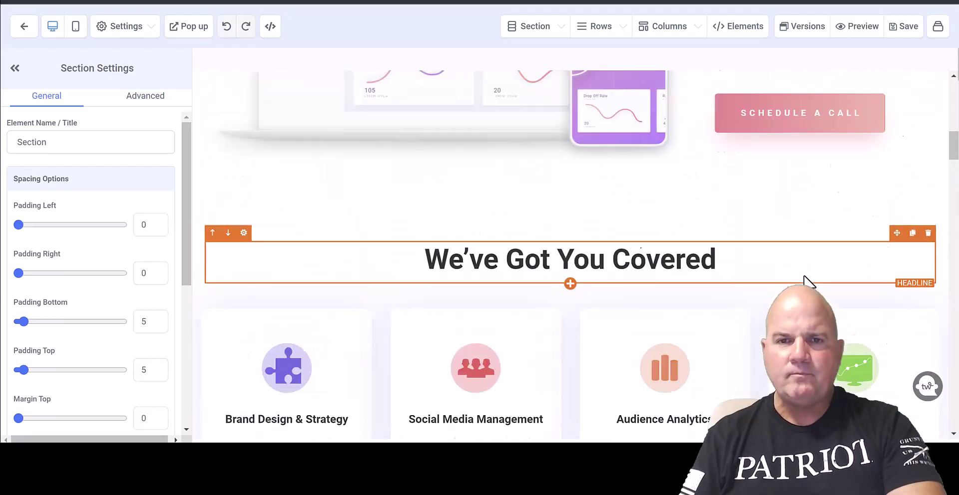
{"action": "scroll", "coordinate": [809, 279], "scroll_direction": "up", "scroll_amount": 12}
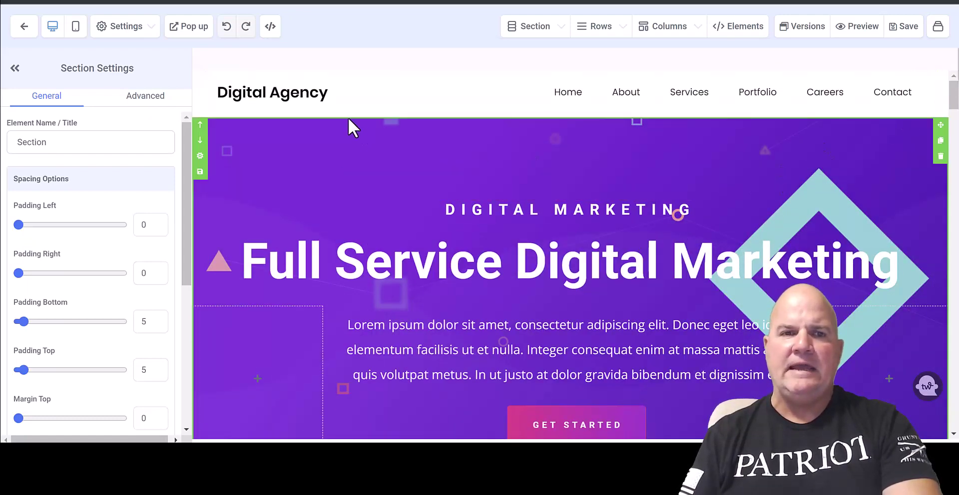
Change the header logo text to 'AI Digital Agency' and save the page.
{"action": "left_click", "coordinate": [225, 102]}
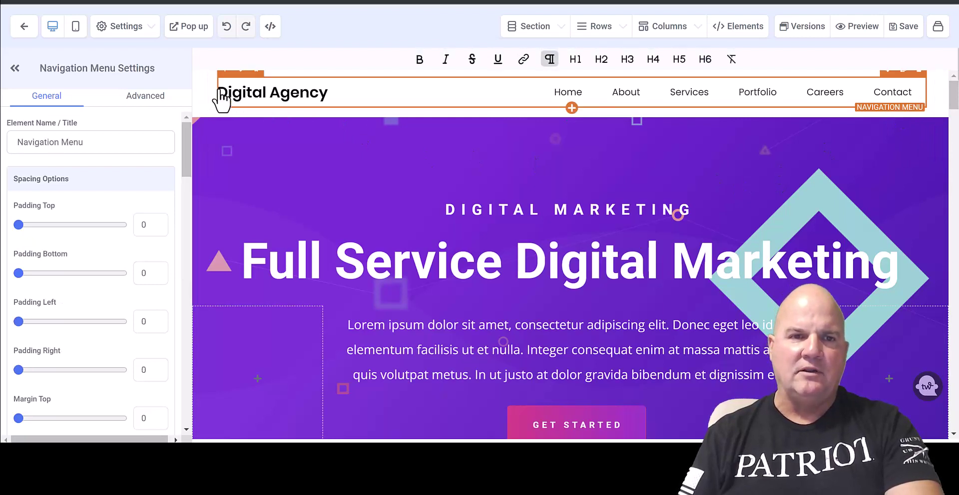
{"action": "double_click", "coordinate": [220, 100]}
{"action": "left_click", "coordinate": [228, 100]}
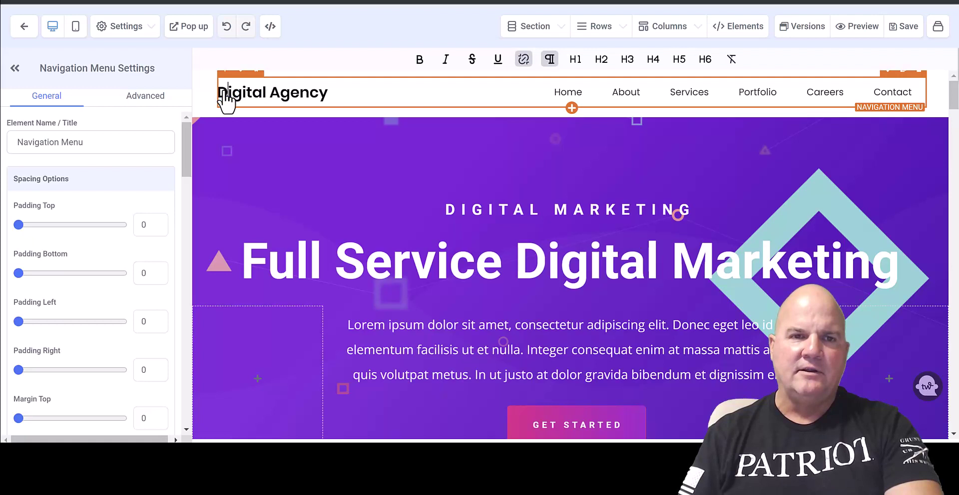
{"action": "type", "text": "A"}
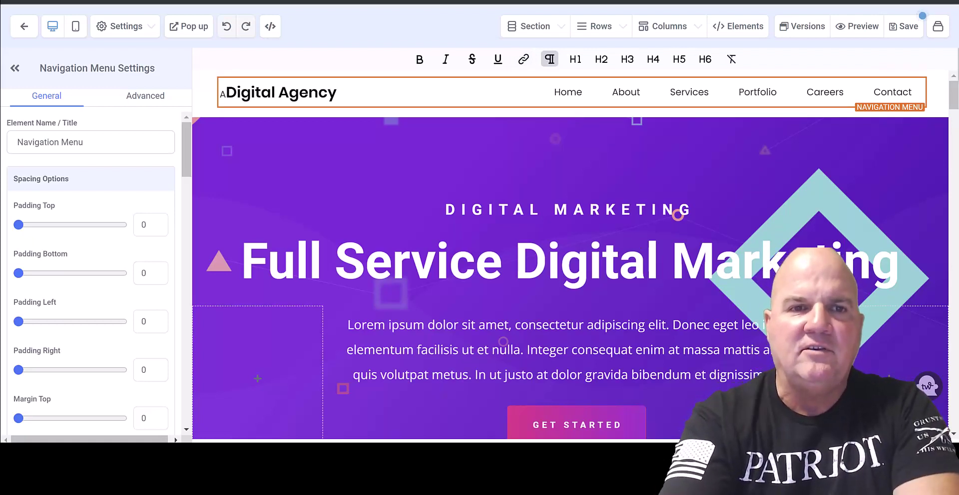
{"action": "key", "text": "BackSpace"}
{"action": "key", "text": "Delete"}
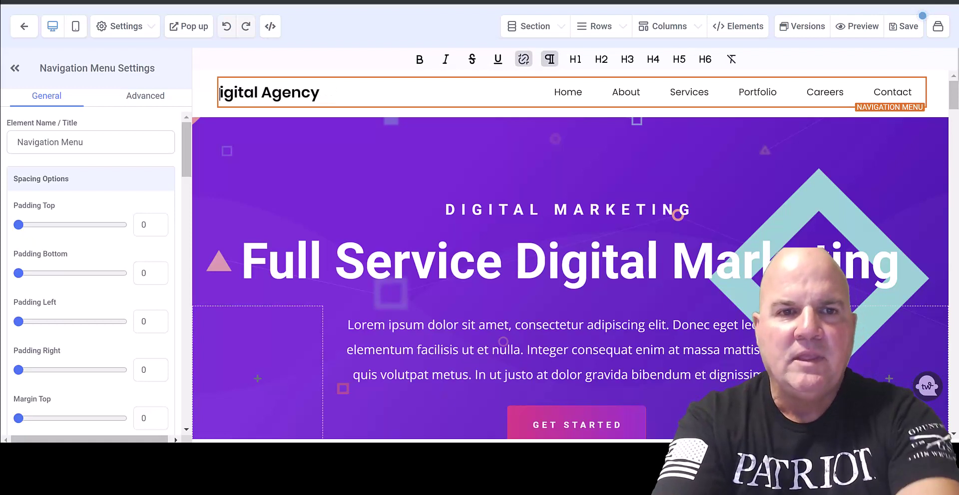
{"action": "type", "text": "AI"}
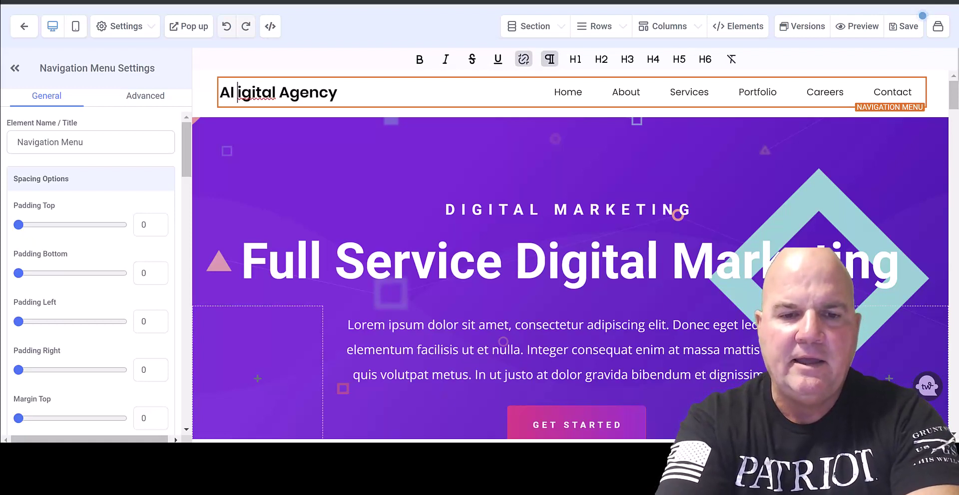
{"action": "type", "text": "D"}
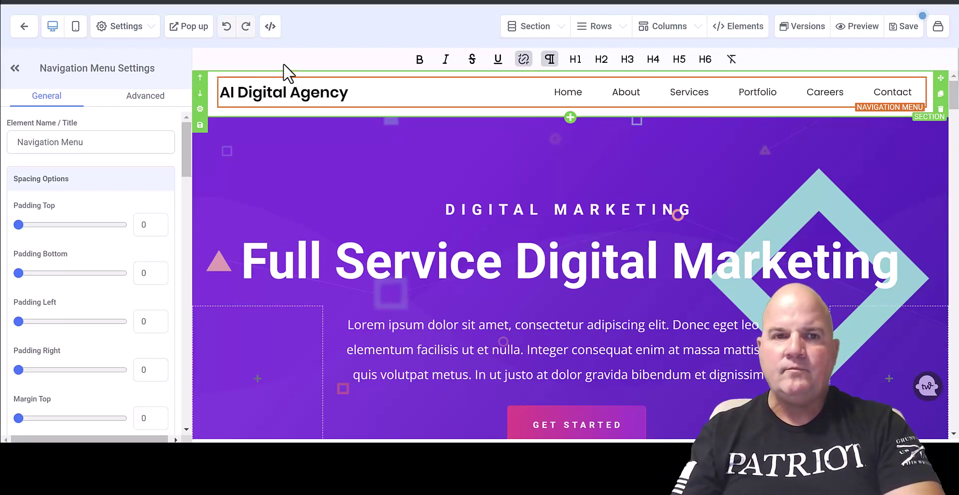
{"action": "left_click", "coordinate": [902, 30]}
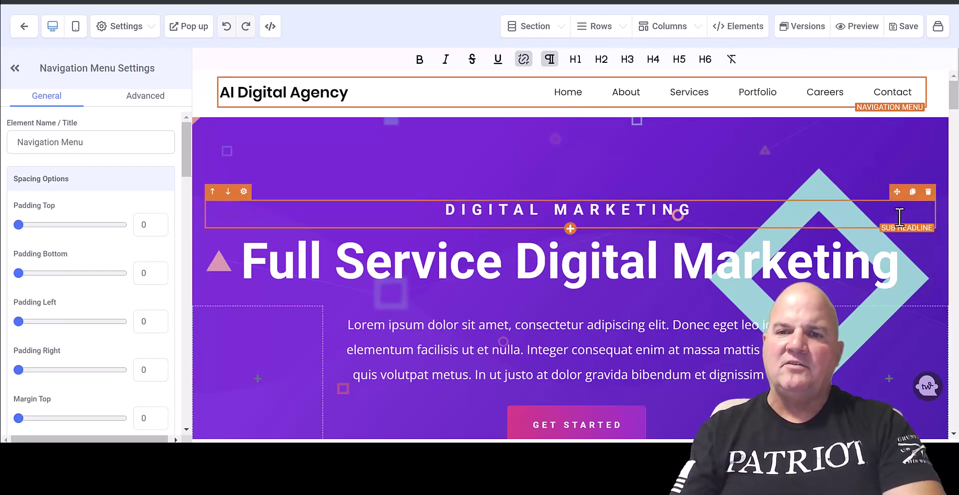
{"action": "left_click", "coordinate": [881, 155]}
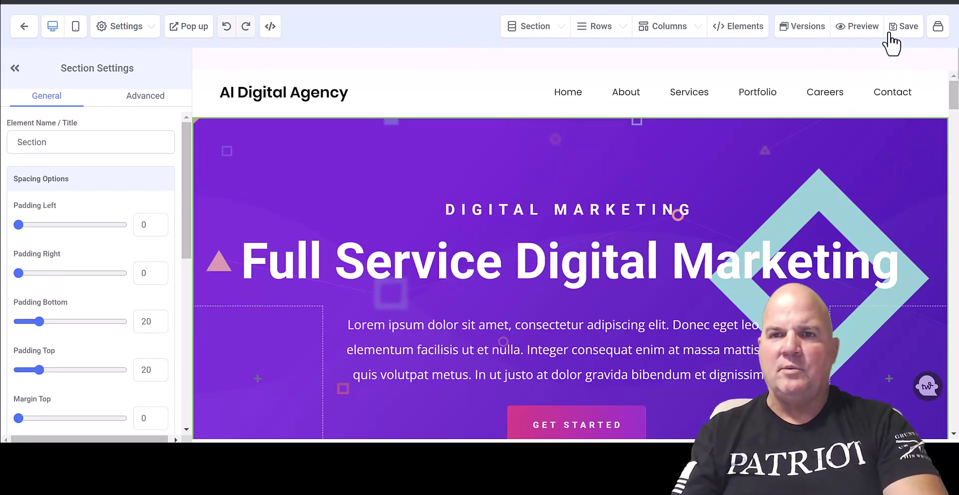
Preview the AI Digital Agency page, scroll through it, then return to the editor.
{"action": "left_click", "coordinate": [861, 34]}
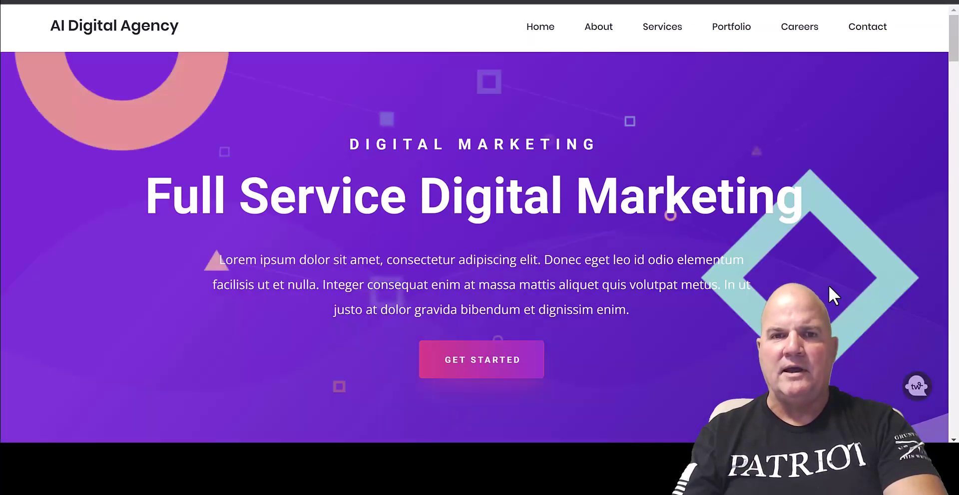
{"action": "scroll", "coordinate": [826, 286], "scroll_direction": "down", "scroll_amount": 5}
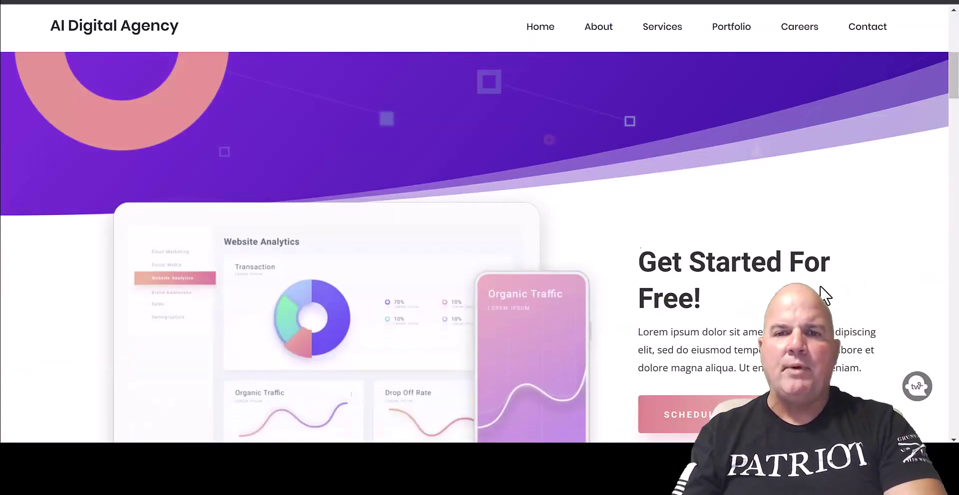
{"action": "scroll", "coordinate": [822, 292], "scroll_direction": "down", "scroll_amount": 15}
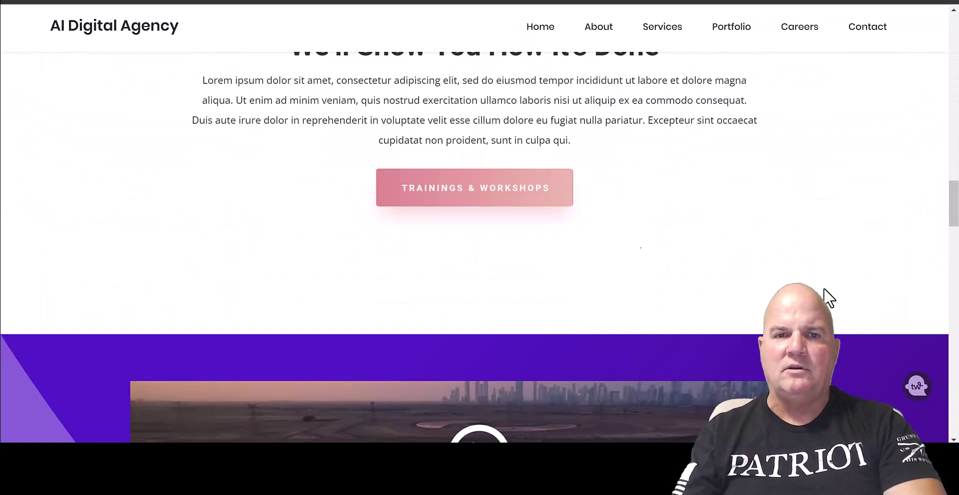
{"action": "scroll", "coordinate": [824, 290], "scroll_direction": "down", "scroll_amount": 15}
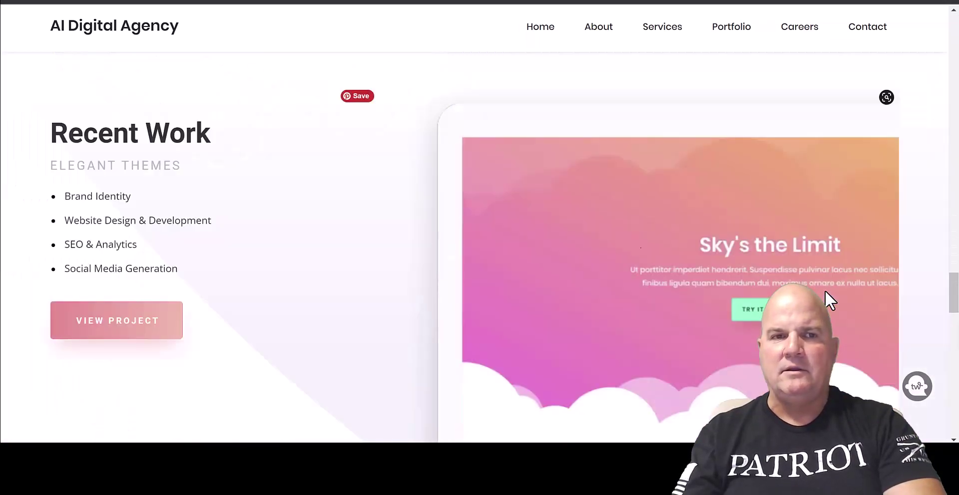
{"action": "scroll", "coordinate": [826, 288], "scroll_direction": "up", "scroll_amount": 20}
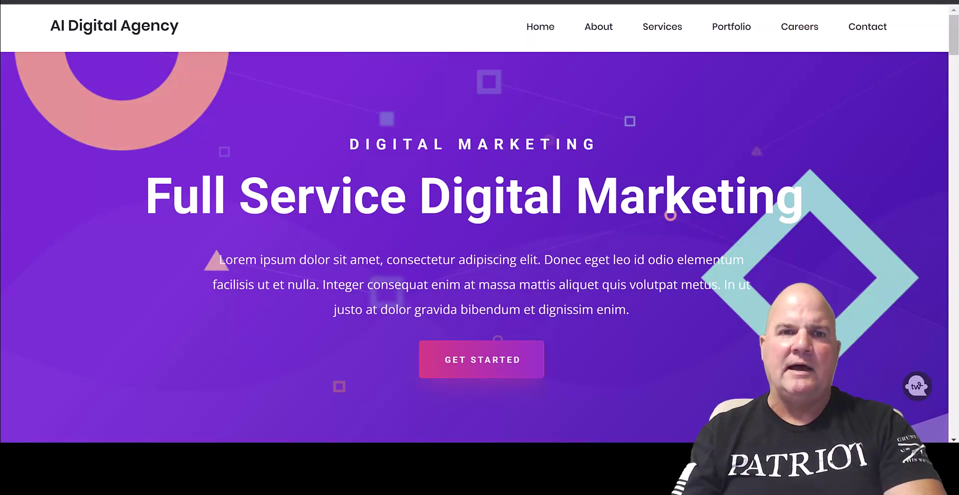
{"action": "key", "text": "Escape"}
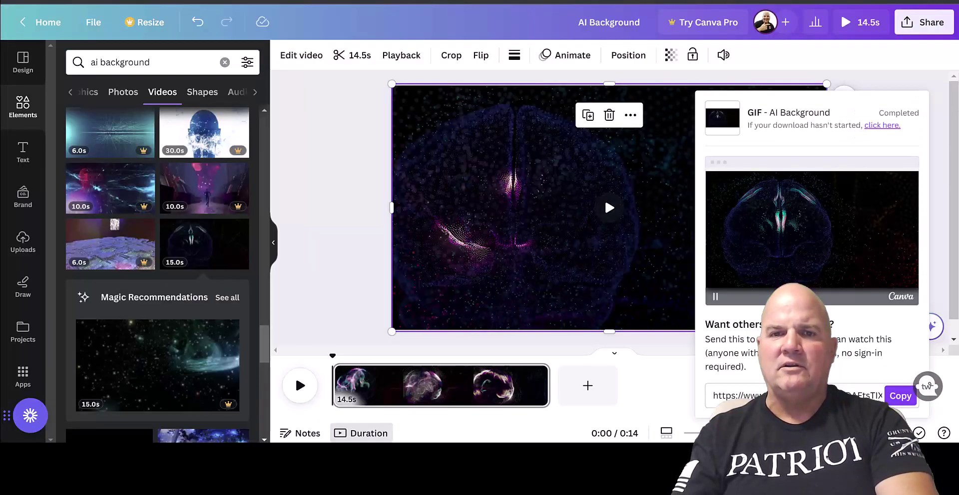
Close the 'Completed' GIF download popup over the Canva canvas.
{"action": "left_click", "coordinate": [925, 89]}
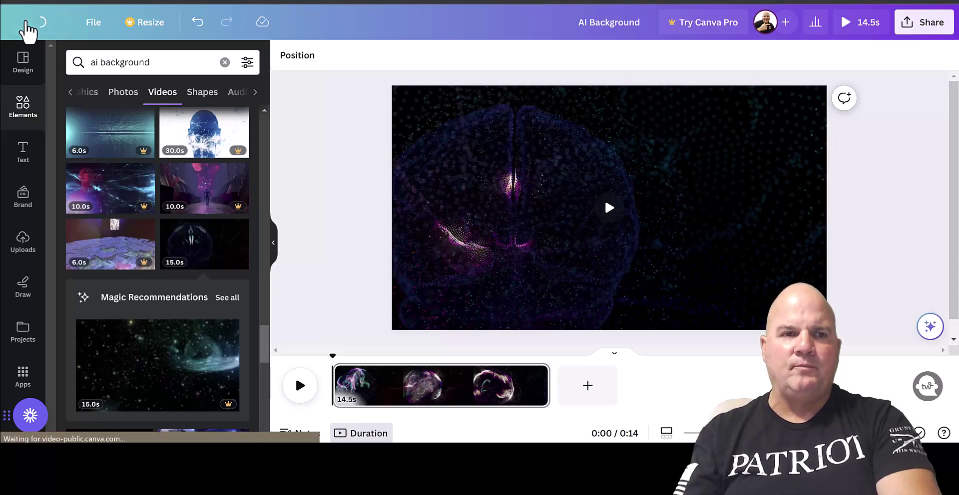
From the Canva home page, dismiss the Pro trial offer and start a new 1920 × 1080 video design.
{"action": "left_click", "coordinate": [24, 24]}
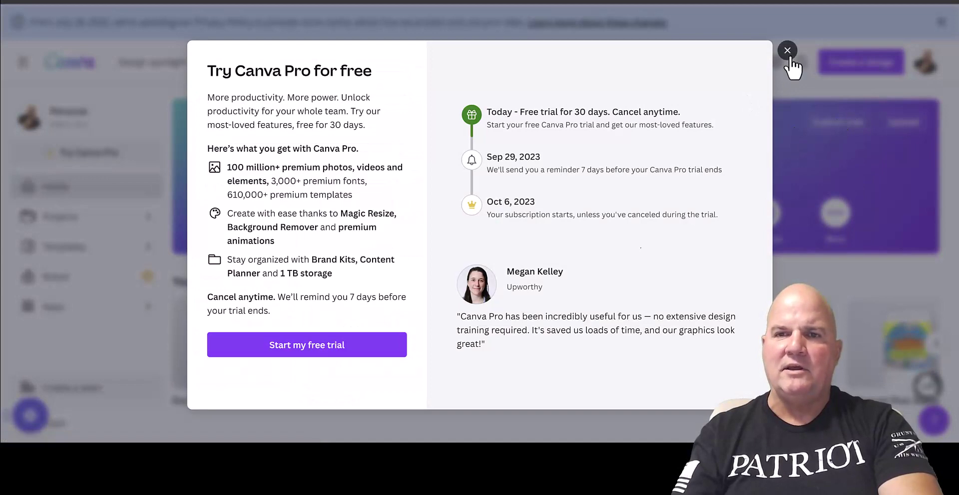
{"action": "left_click", "coordinate": [787, 51]}
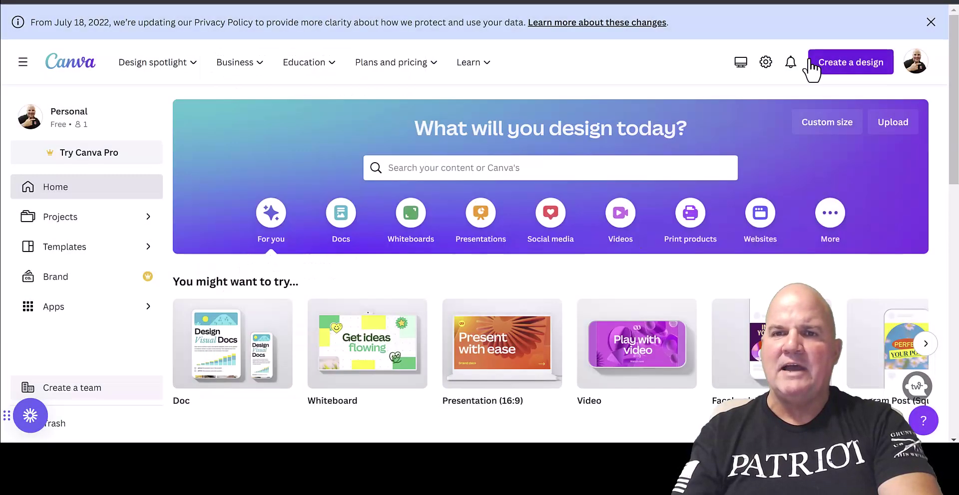
{"action": "left_click", "coordinate": [843, 64]}
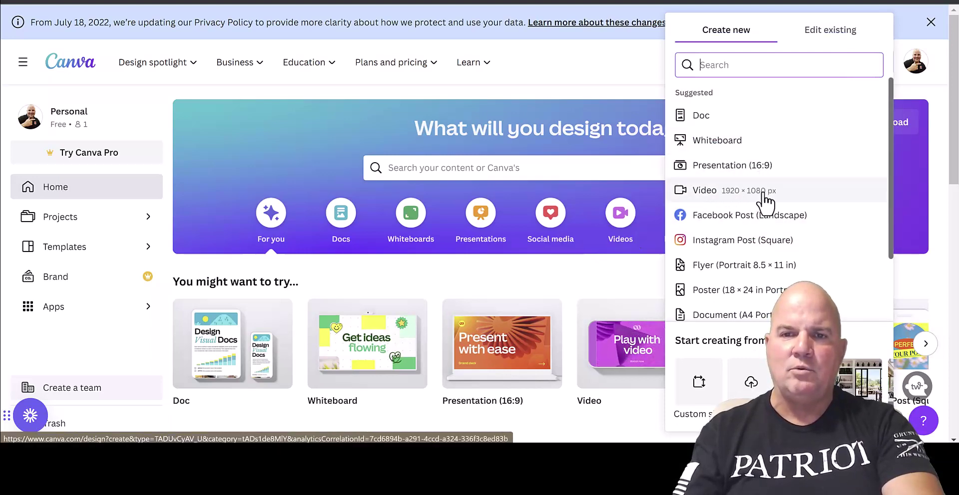
{"action": "left_click", "coordinate": [733, 200]}
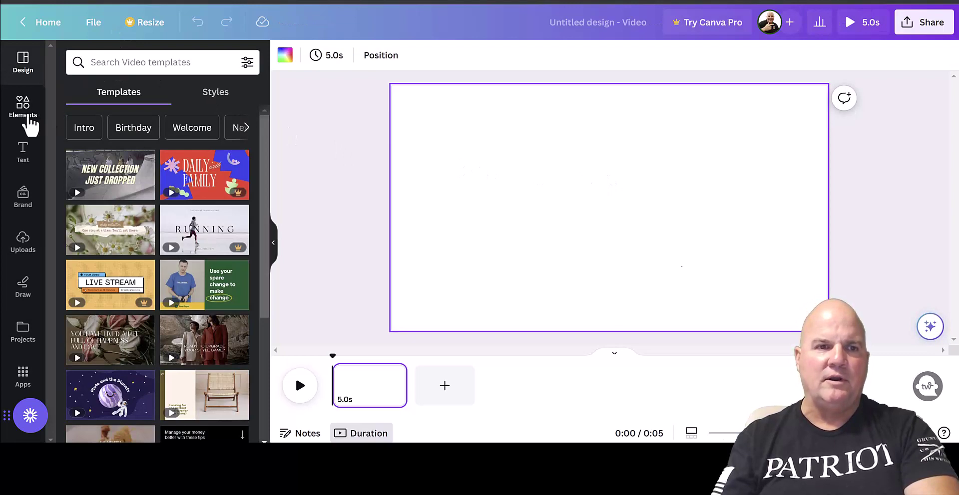
Search Elements for 'ai background' and browse the Videos results.
{"action": "left_click", "coordinate": [22, 106]}
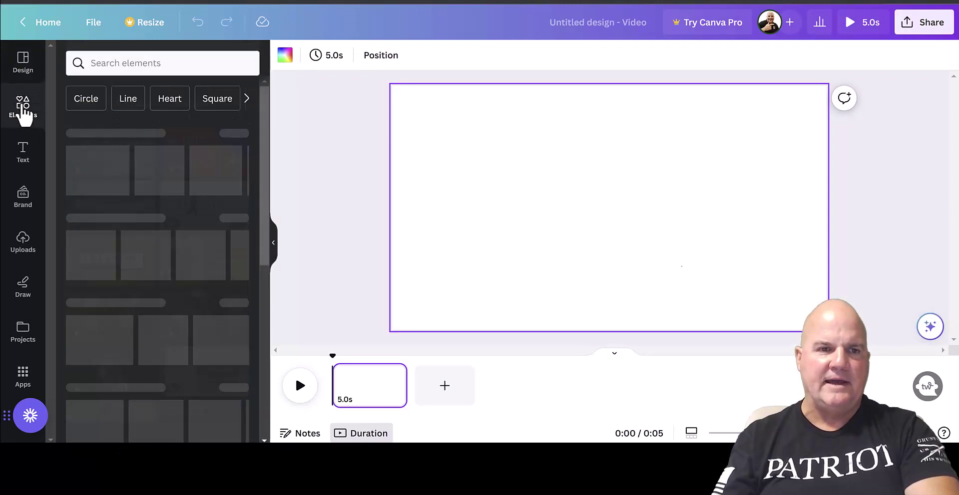
{"action": "left_click", "coordinate": [139, 66]}
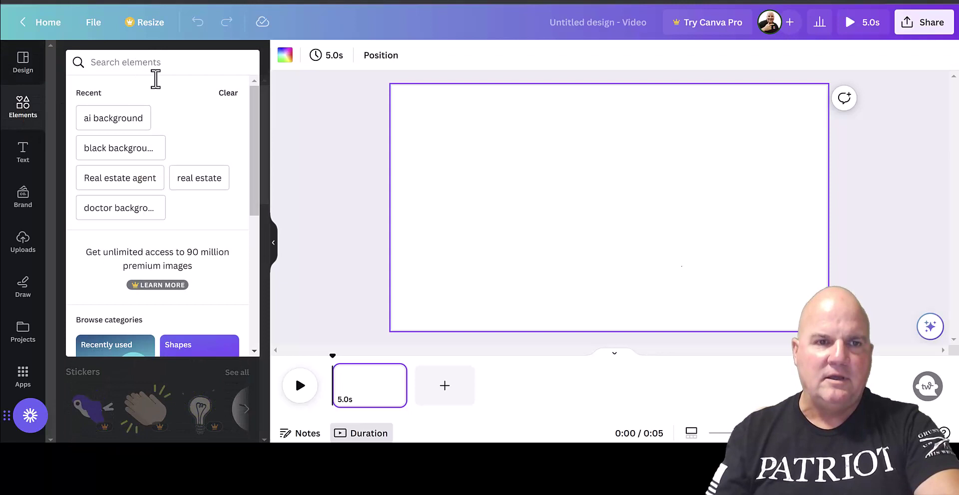
{"action": "left_click", "coordinate": [140, 125]}
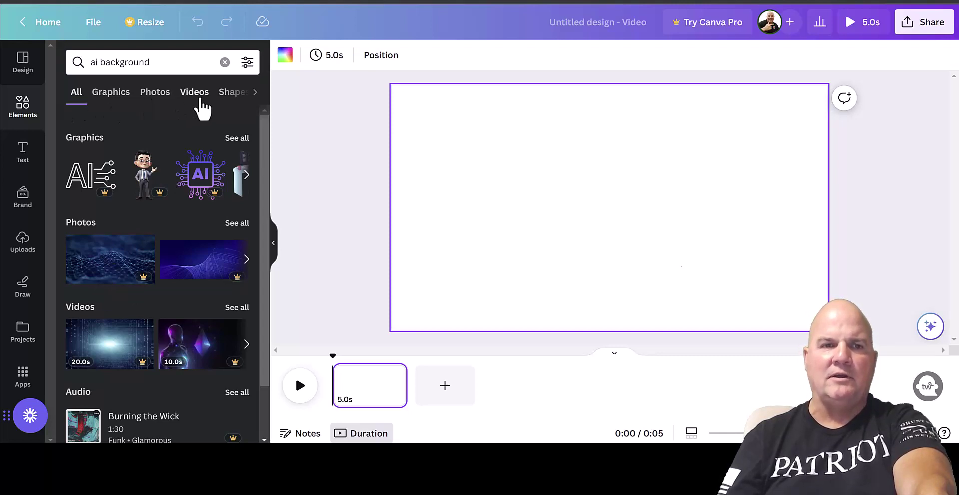
{"action": "left_click", "coordinate": [198, 100]}
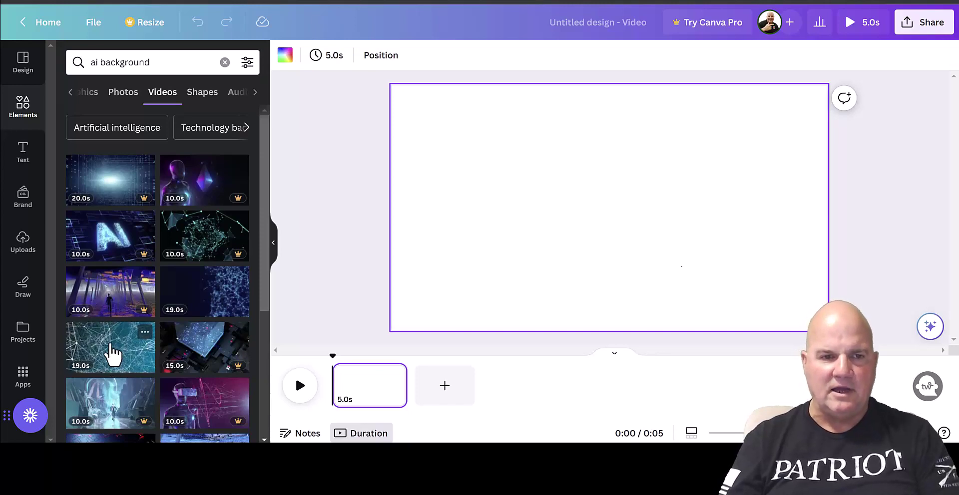
{"action": "scroll", "coordinate": [112, 354], "scroll_direction": "down", "scroll_amount": 10}
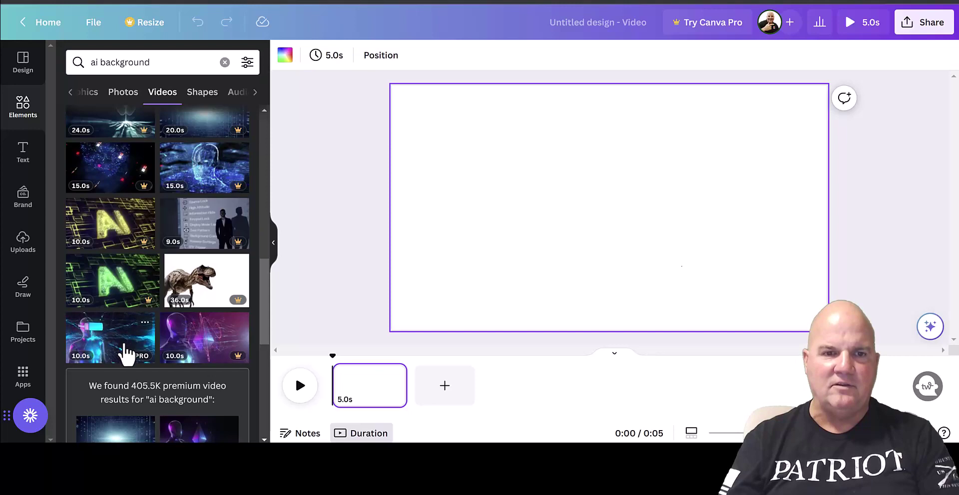
{"action": "scroll", "coordinate": [123, 352], "scroll_direction": "down", "scroll_amount": 6}
{"action": "mouse_move", "coordinate": [125, 355]}
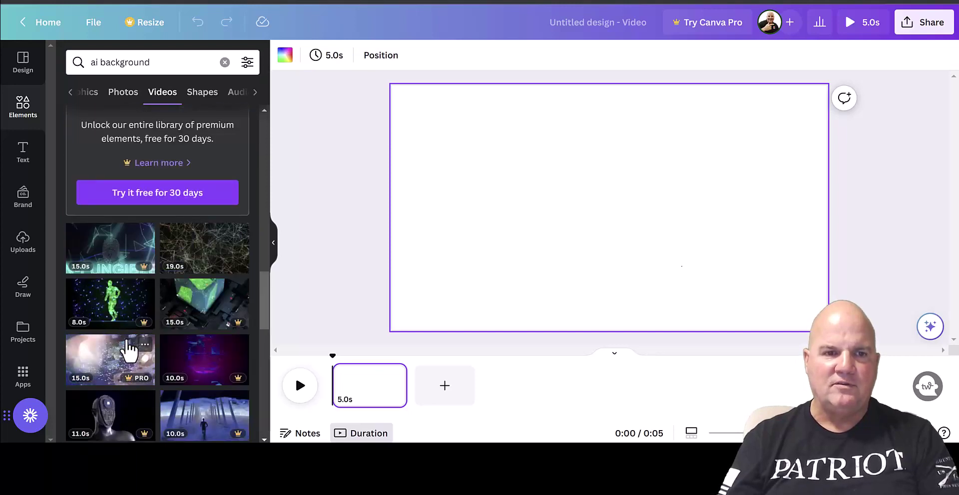
{"action": "scroll", "coordinate": [128, 350], "scroll_direction": "down", "scroll_amount": 6}
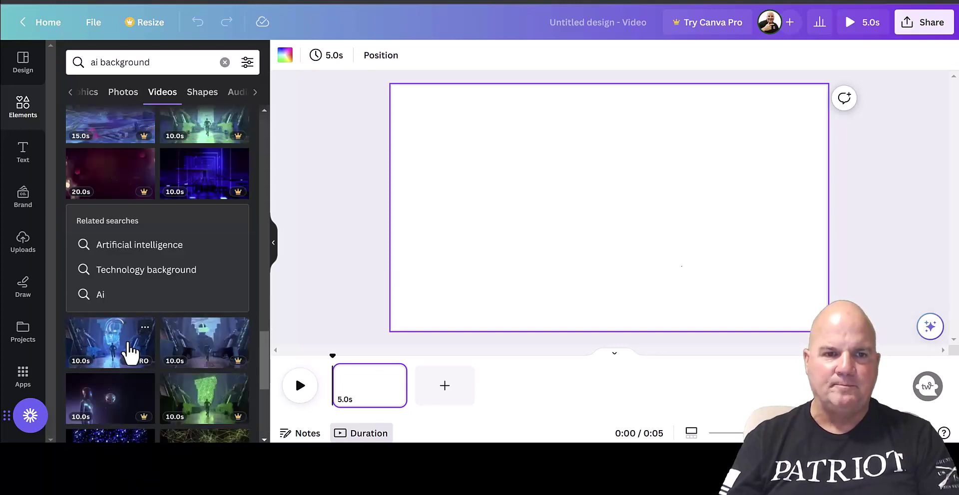
{"action": "scroll", "coordinate": [129, 352], "scroll_direction": "down", "scroll_amount": 5}
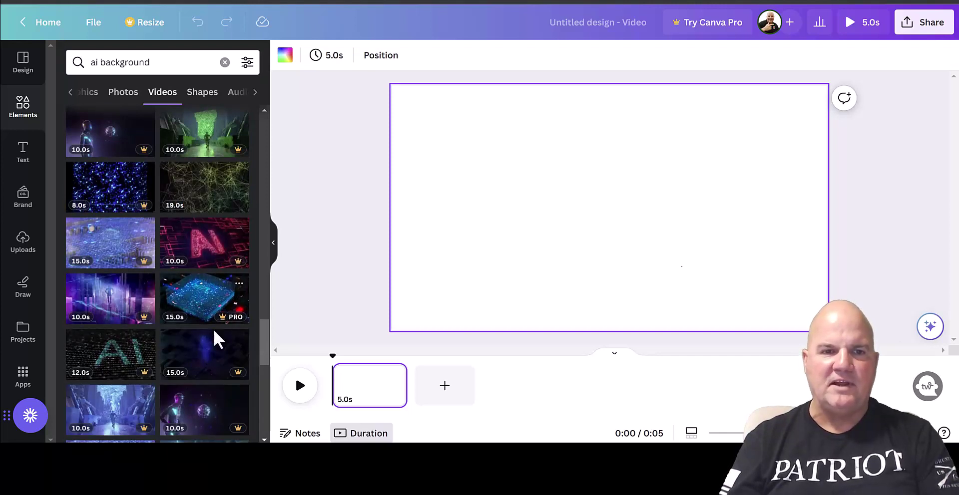
{"action": "scroll", "coordinate": [213, 337], "scroll_direction": "down", "scroll_amount": 5}
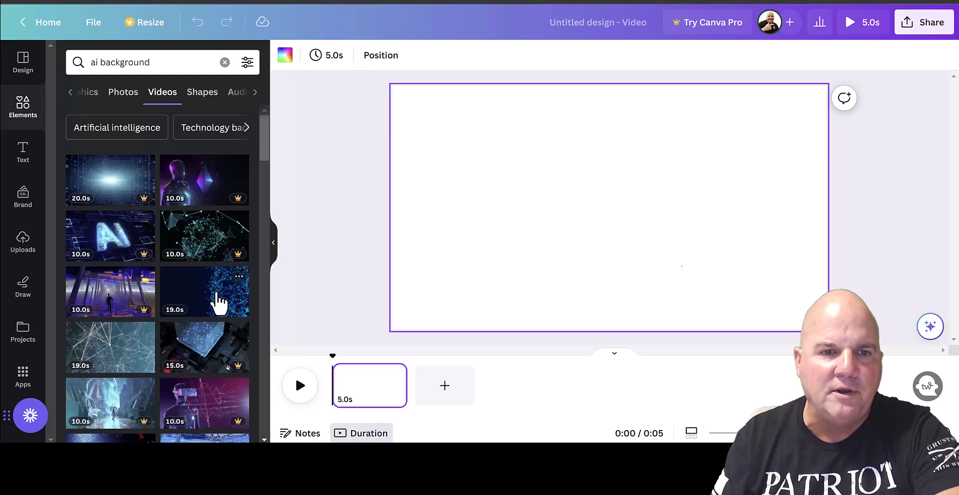
Add the 19.0 s blue particle network video and stretch it to cover the whole page.
{"action": "left_click", "coordinate": [216, 293]}
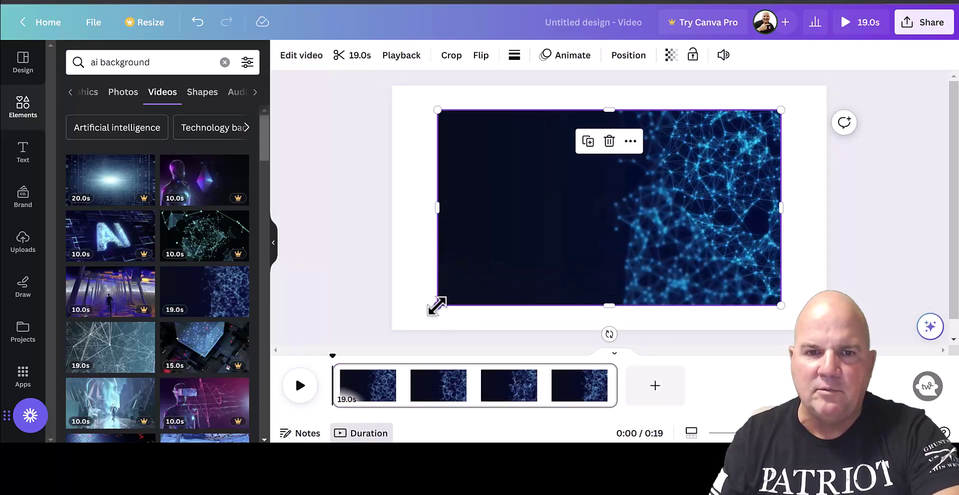
{"action": "left_click_drag", "start_coordinate": [437, 306], "coordinate": [384, 336]}
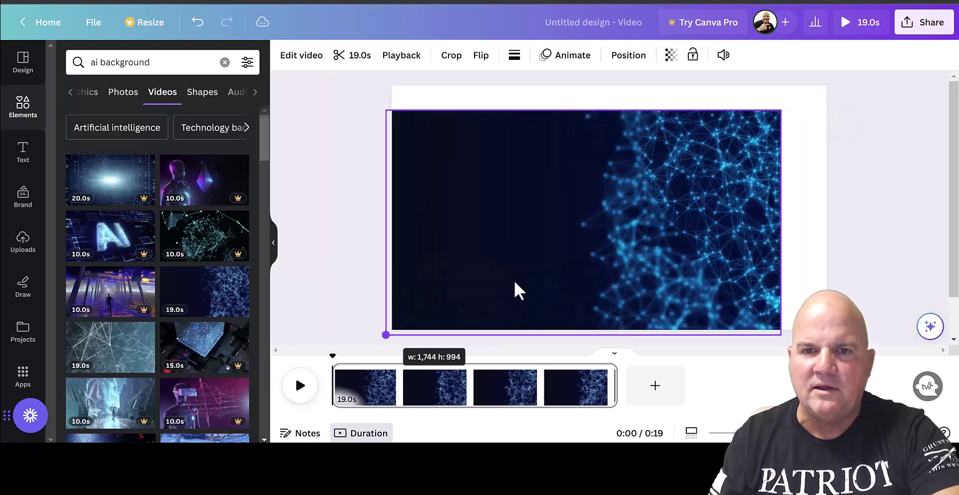
{"action": "left_click_drag", "start_coordinate": [780, 112], "coordinate": [833, 91]}
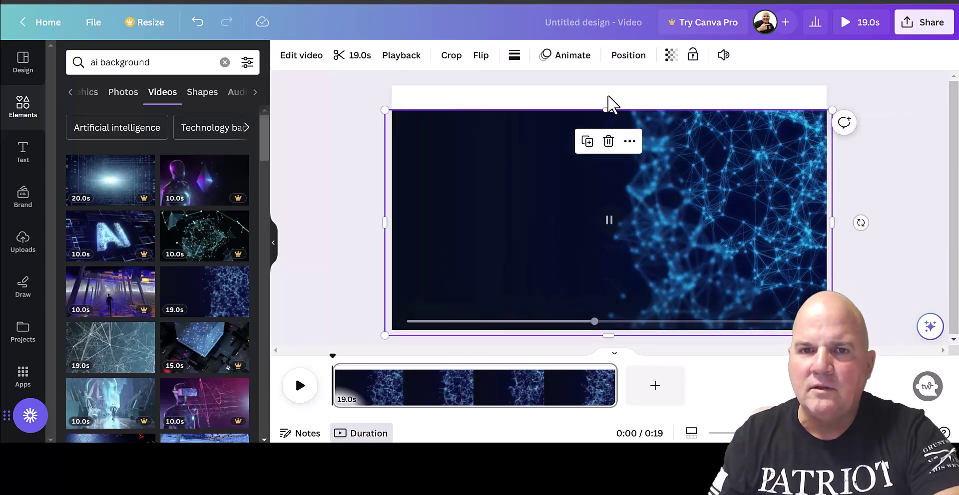
{"action": "left_click_drag", "start_coordinate": [607, 110], "coordinate": [610, 90]}
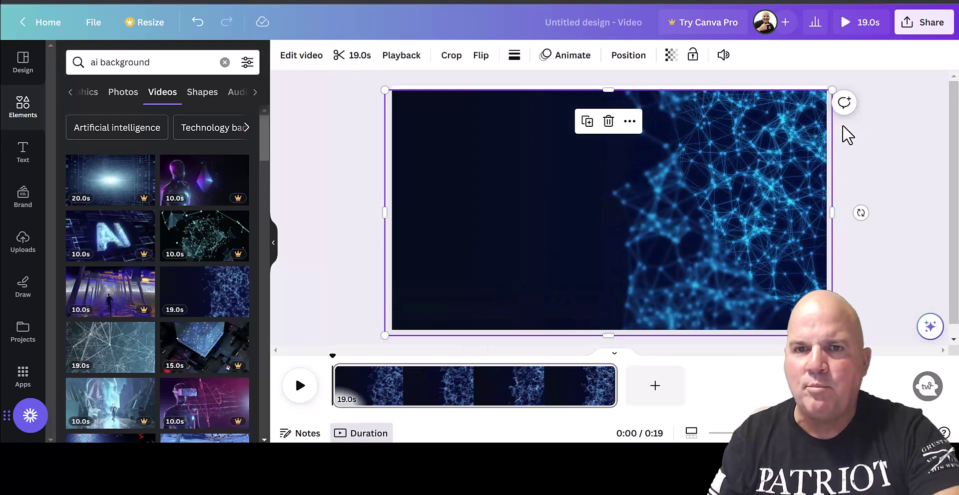
Title the design 'AI Backdrop' and download it with the GIF file type.
{"action": "left_click", "coordinate": [605, 26]}
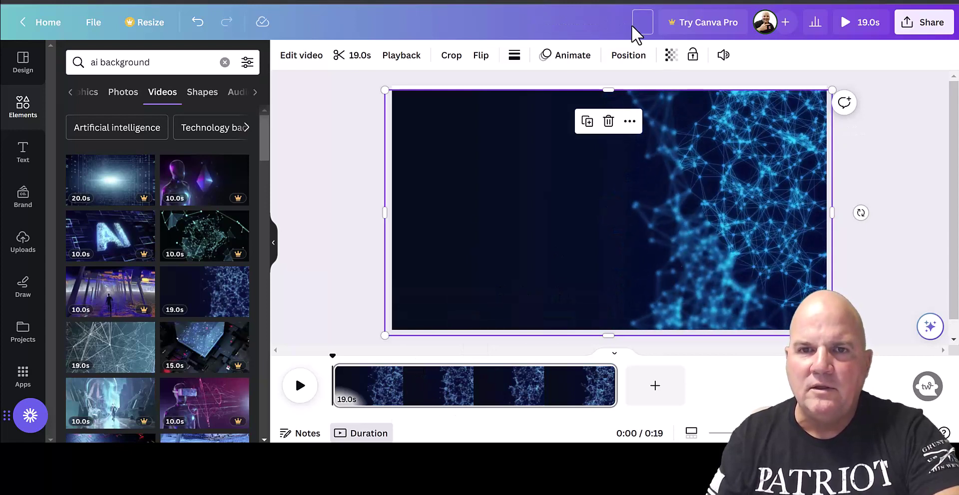
{"action": "type", "text": "AI Backdrop"}
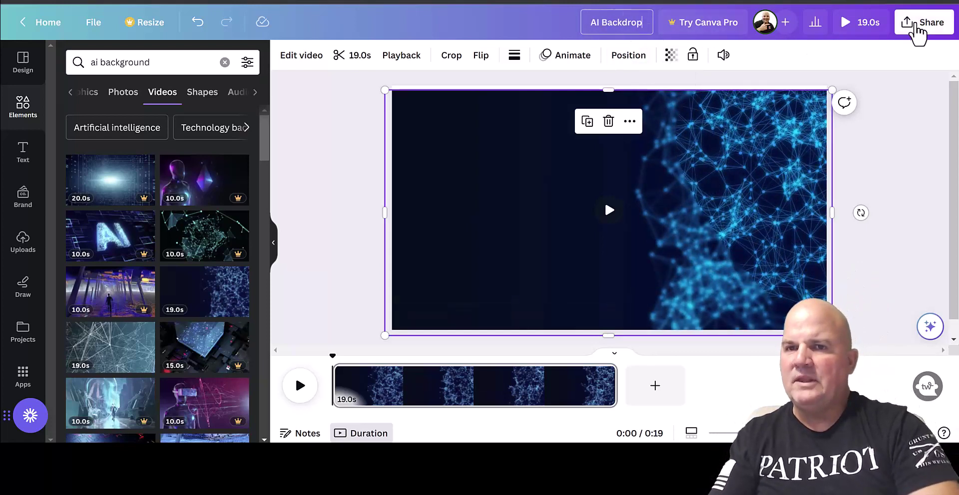
{"action": "left_click", "coordinate": [925, 36]}
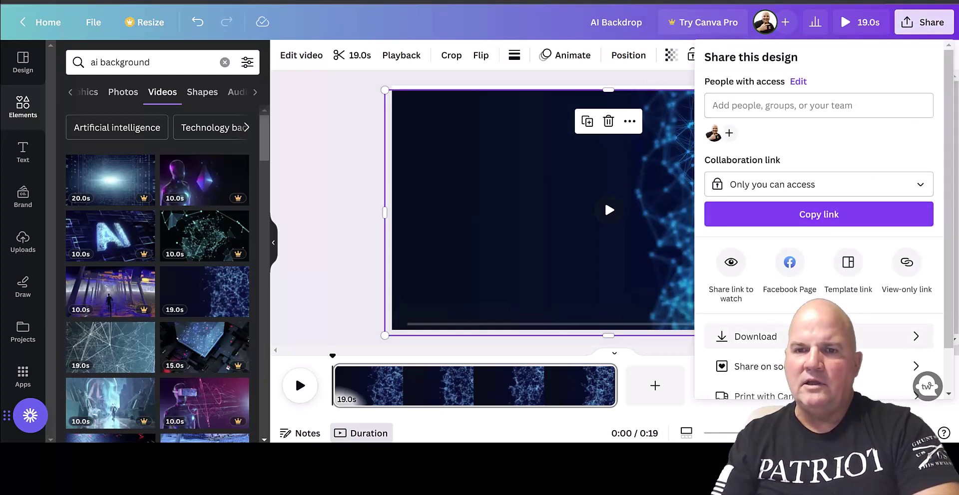
{"action": "left_click", "coordinate": [779, 337]}
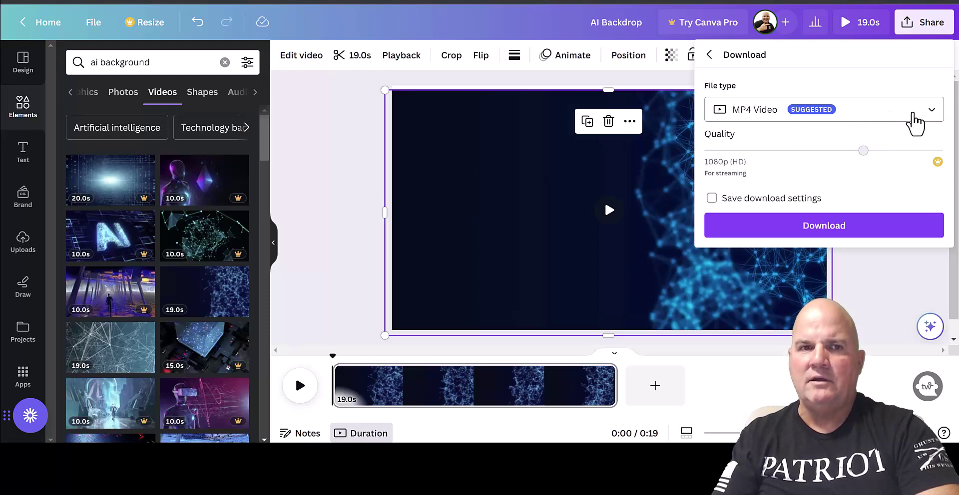
{"action": "left_click", "coordinate": [903, 115]}
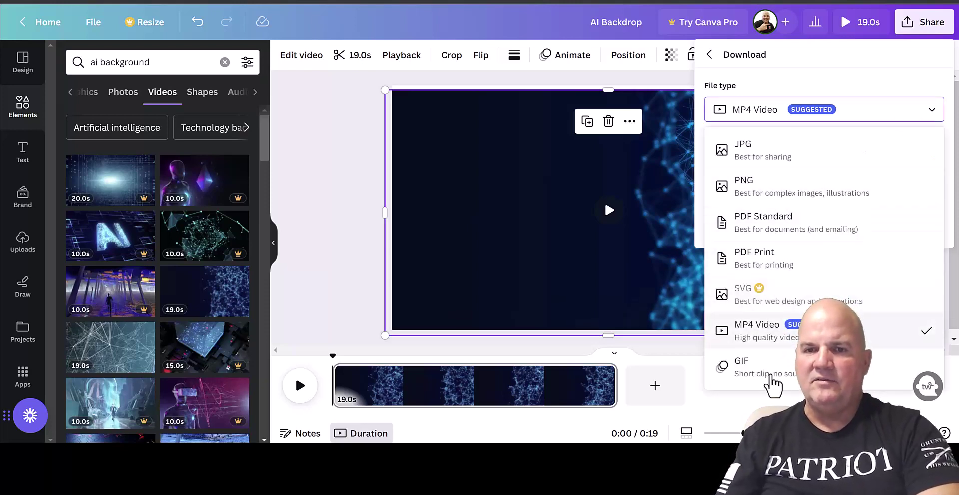
{"action": "left_click", "coordinate": [772, 384]}
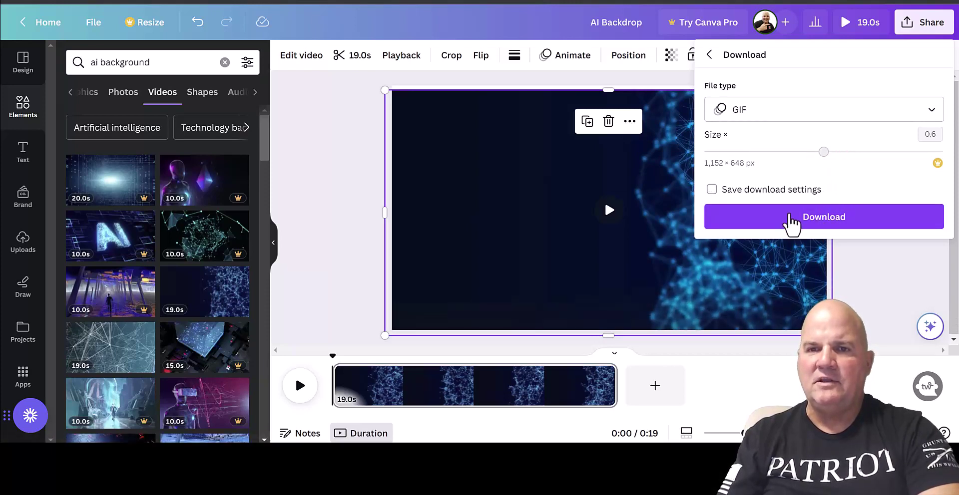
{"action": "left_click", "coordinate": [791, 220]}
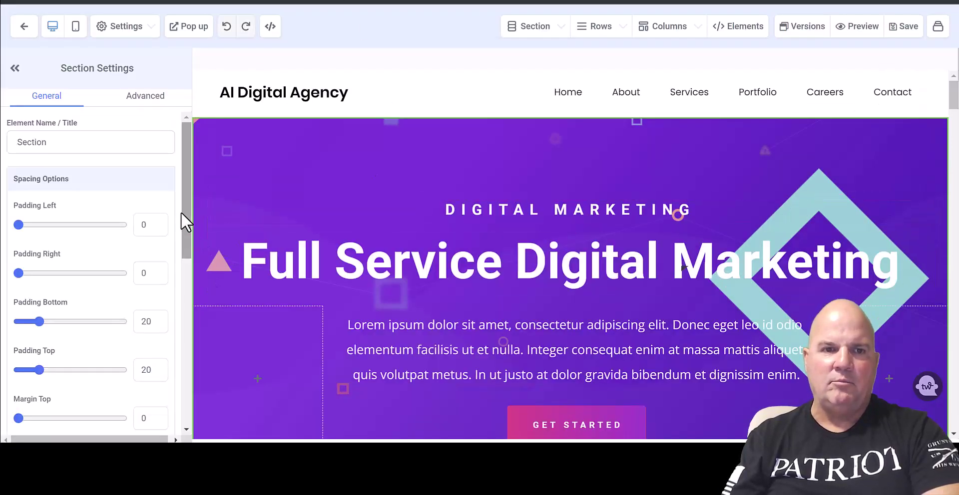
Set the hero section's BG Image to AI Background.gif from the media library.
{"action": "left_click_drag", "start_coordinate": [181, 213], "coordinate": [187, 307]}
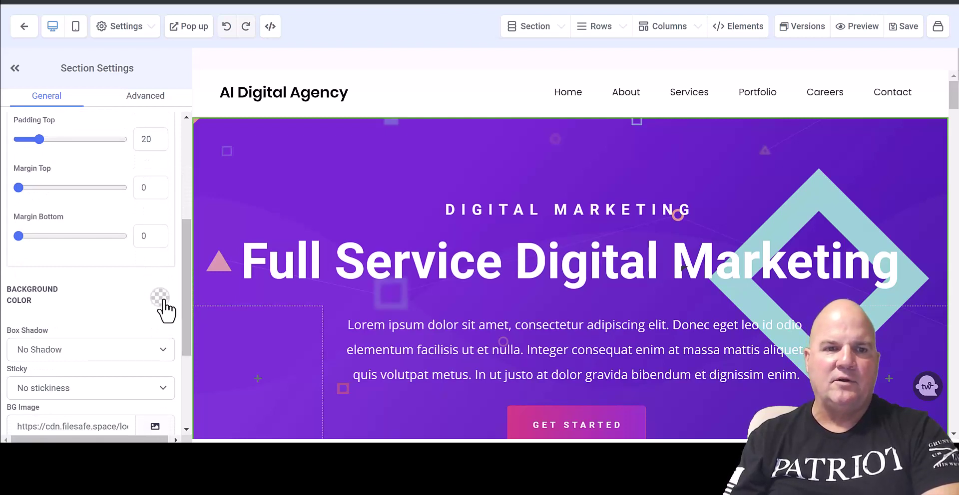
{"action": "left_click_drag", "start_coordinate": [188, 281], "coordinate": [184, 316]}
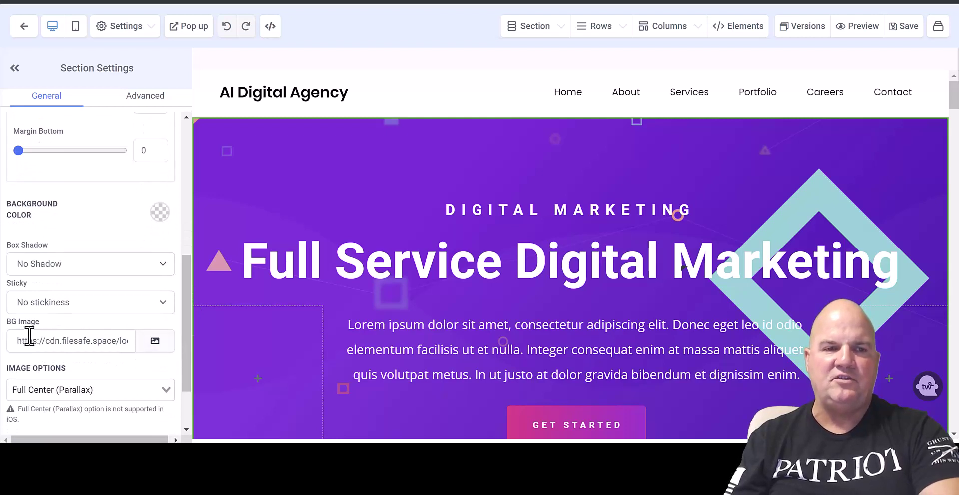
{"action": "left_click", "coordinate": [155, 344]}
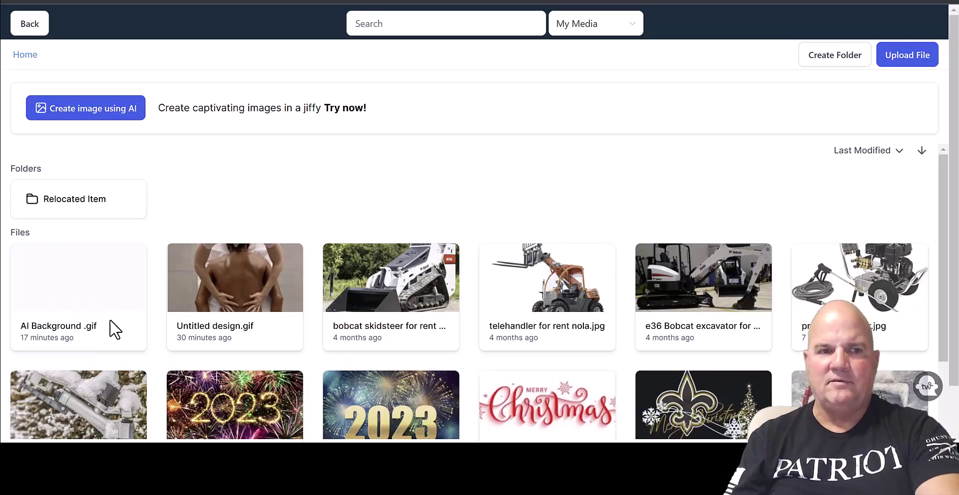
{"action": "left_click", "coordinate": [80, 290]}
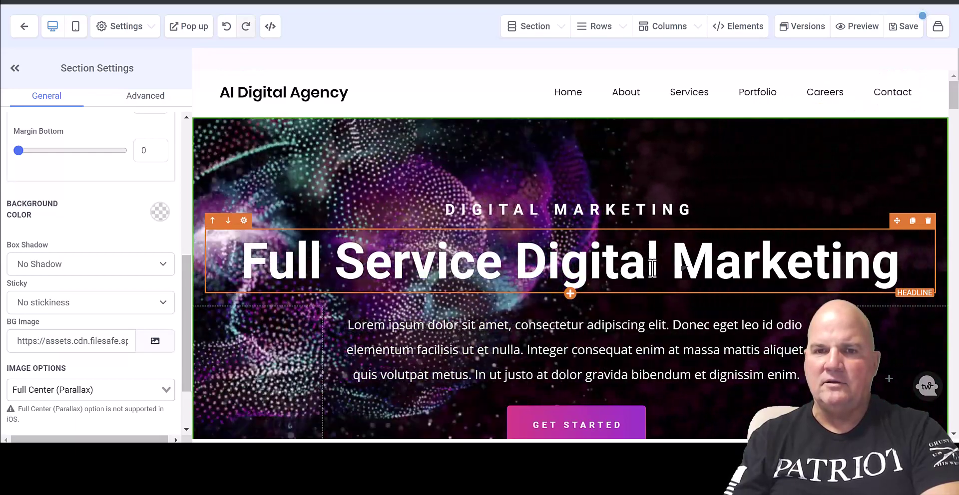
Change the headline to 'Full Service AI Automated Agency' and shrink its desktop font size to 61 to fit one line.
{"action": "left_click", "coordinate": [827, 265]}
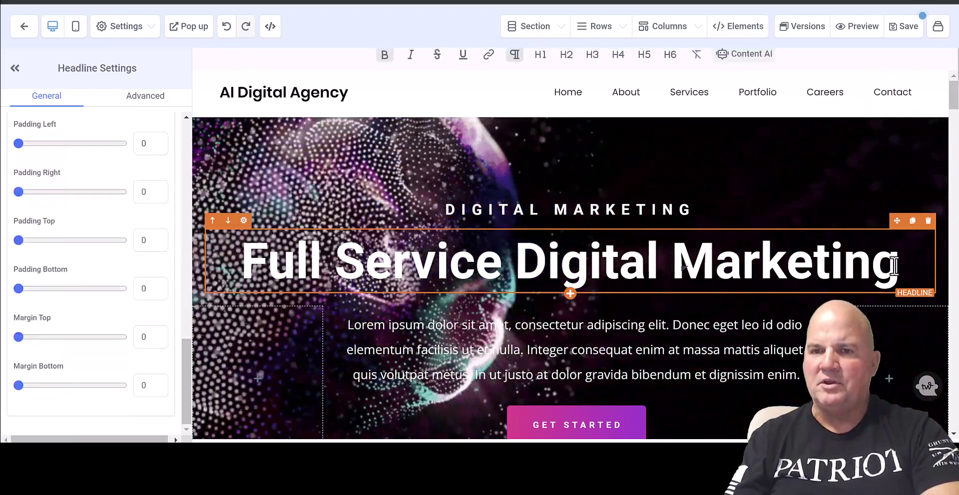
{"action": "left_click_drag", "start_coordinate": [827, 264], "coordinate": [901, 264]}
{"action": "left_click_drag", "start_coordinate": [744, 261], "coordinate": [563, 269]}
{"action": "type", "text": "AI"}
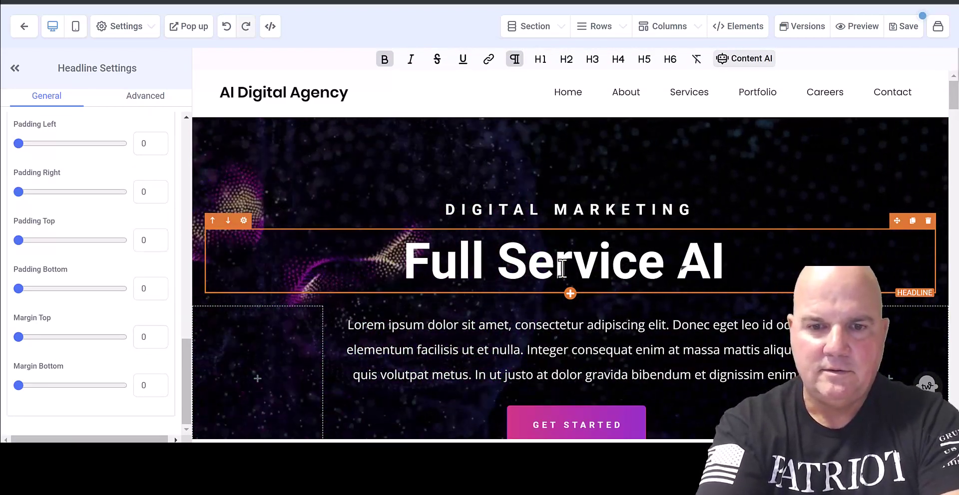
{"action": "type", "text": " Automate"}
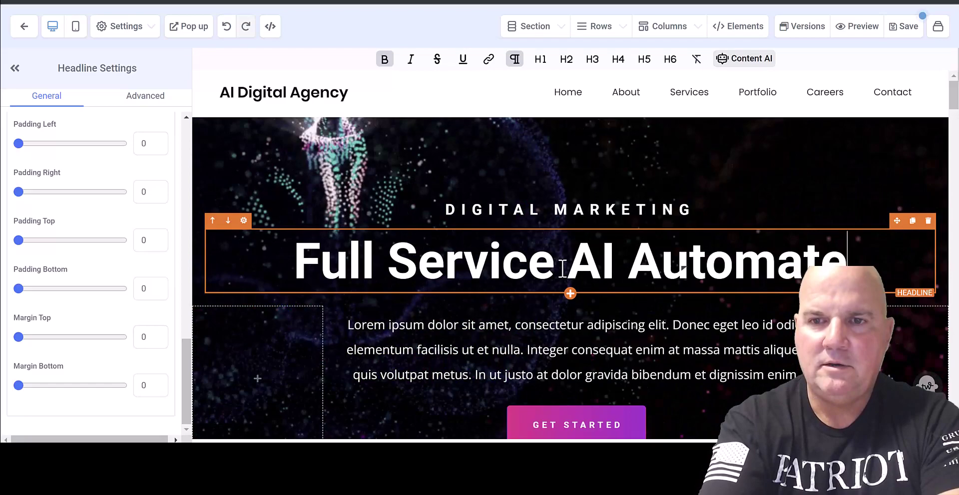
{"action": "type", "text": "d Agency"}
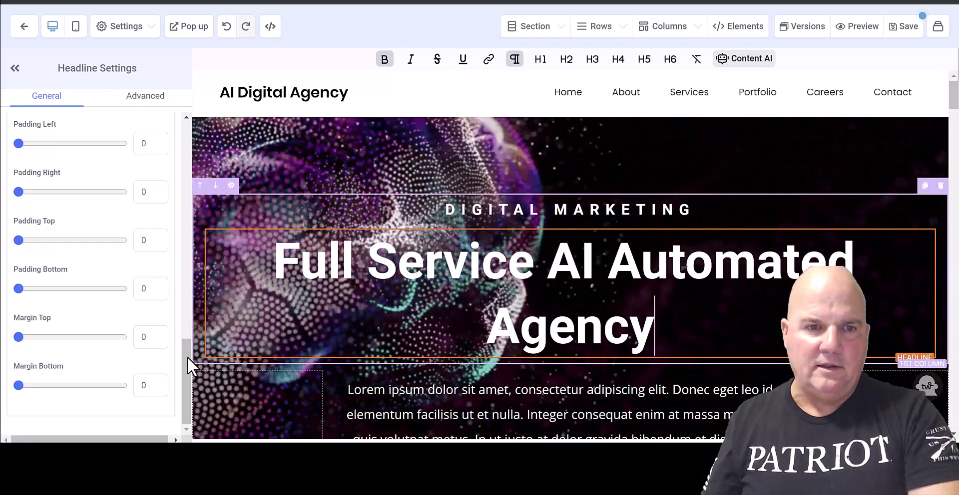
{"action": "left_click_drag", "start_coordinate": [187, 352], "coordinate": [184, 168]}
{"action": "scroll", "coordinate": [183, 168], "scroll_direction": "up", "scroll_amount": 5}
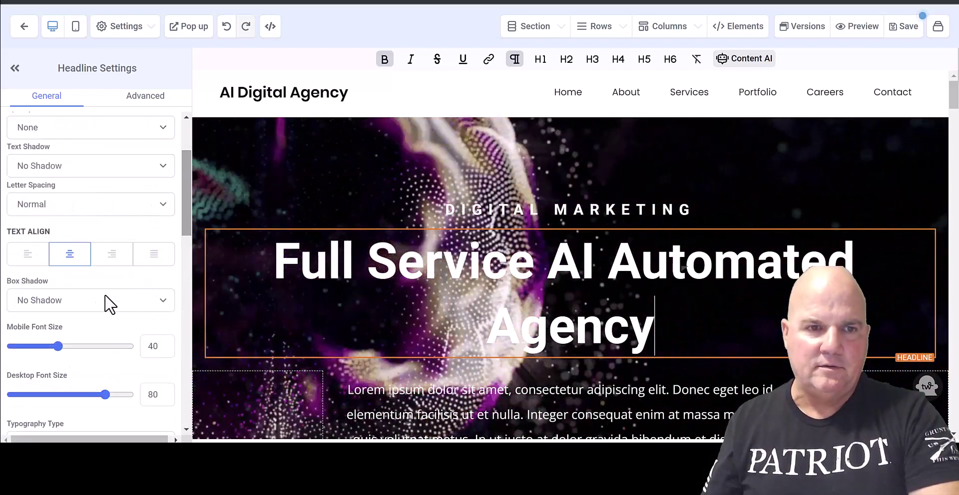
{"action": "left_click_drag", "start_coordinate": [109, 388], "coordinate": [83, 396]}
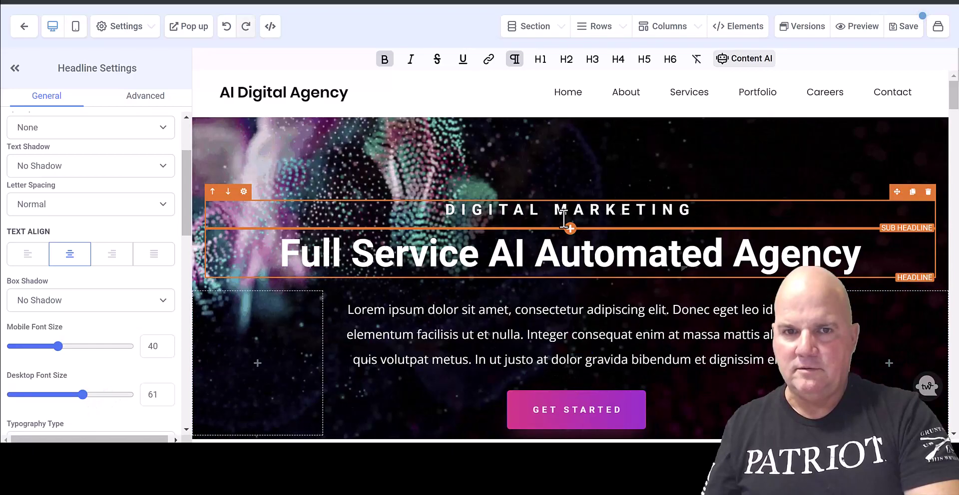
Prefix the DIGITAL MARKETING sub headline with 'AI' and save the page.
{"action": "left_click", "coordinate": [451, 210]}
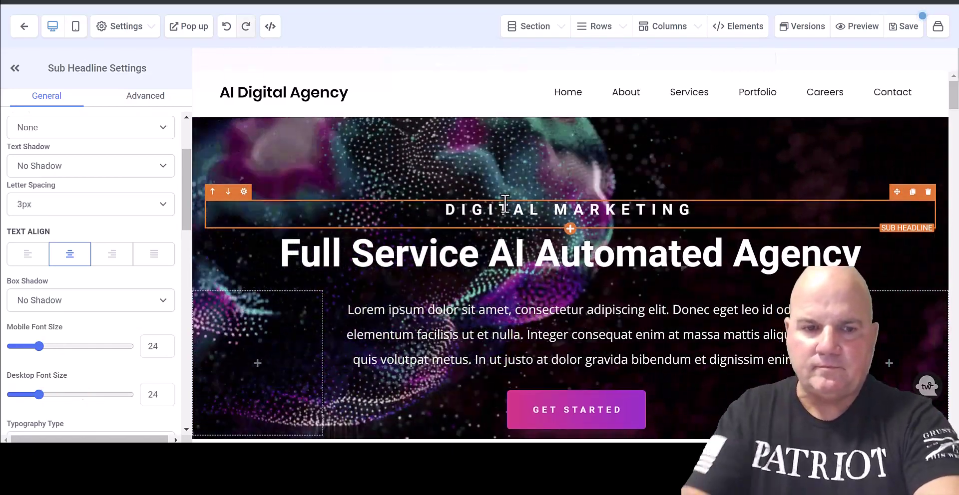
{"action": "type", "text": "AI"}
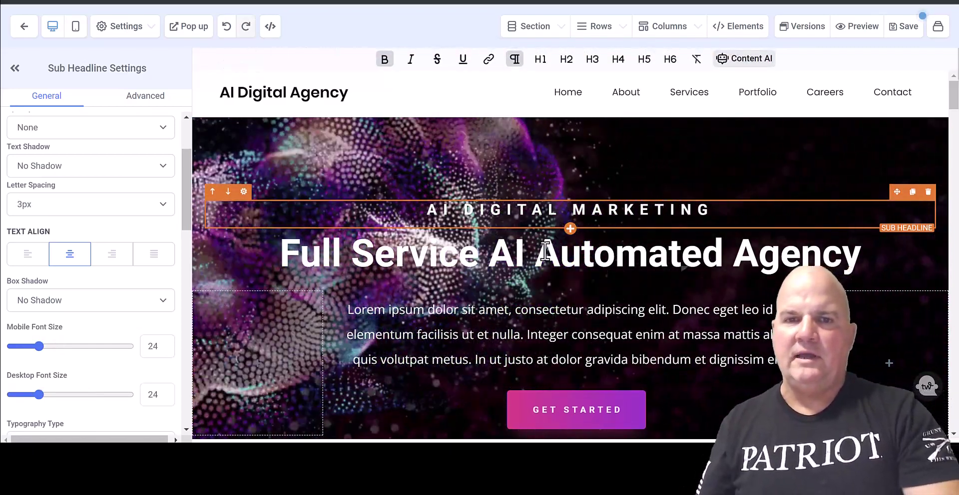
{"action": "left_click", "coordinate": [901, 29]}
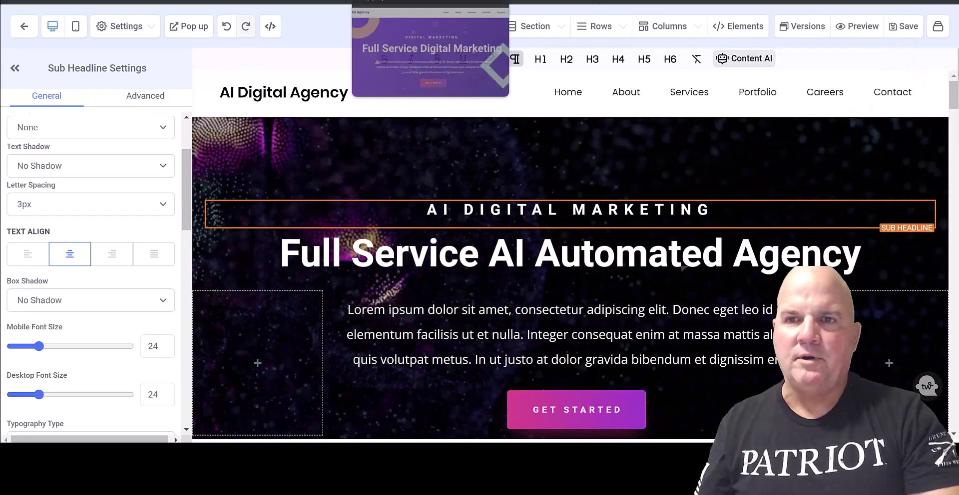
Preview the live page and scroll it to check the new AI Automated Agency hero.
{"action": "left_click", "coordinate": [497, 63]}
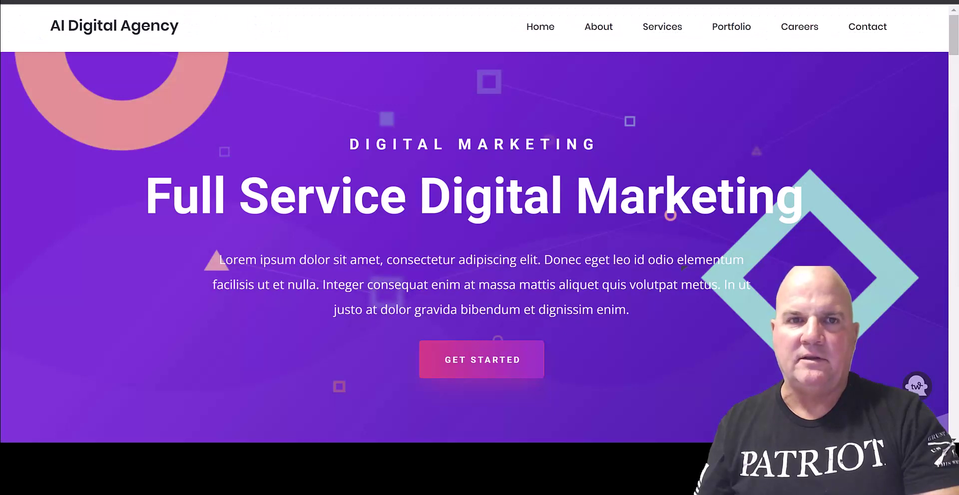
{"action": "left_click", "coordinate": [320, 2]}
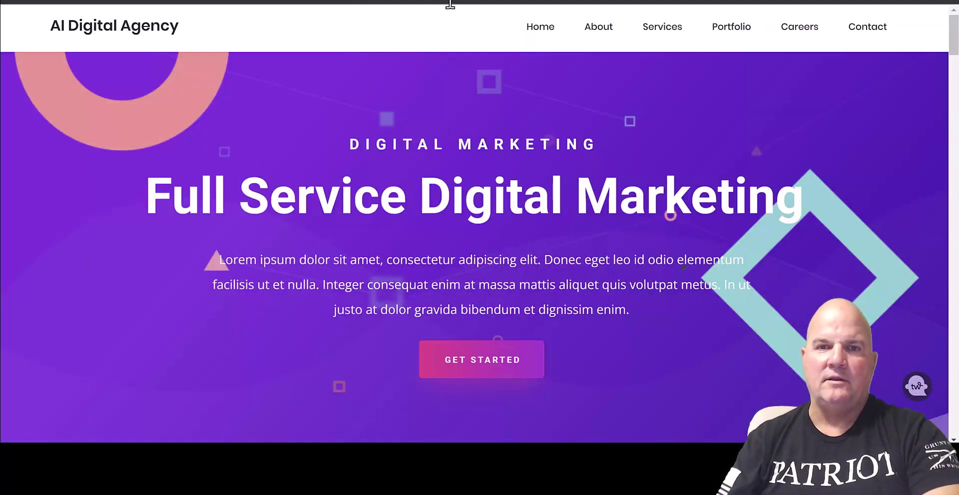
{"action": "scroll", "coordinate": [676, 205], "scroll_direction": "down", "scroll_amount": 5}
{"action": "scroll", "coordinate": [676, 205], "scroll_direction": "up", "scroll_amount": 5}
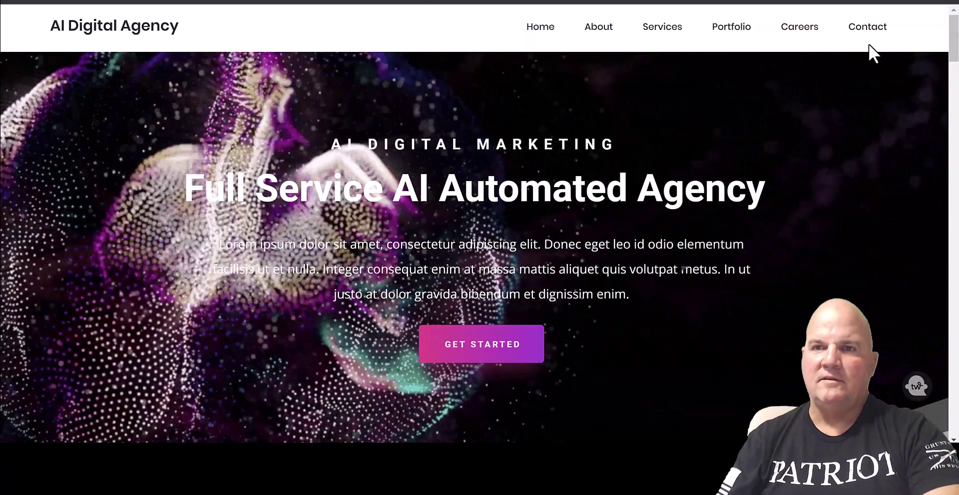
{"action": "left_click_drag", "start_coordinate": [953, 50], "coordinate": [954, 101]}
Scroll the live page back up to the top.
{"action": "scroll", "coordinate": [683, 268], "scroll_direction": "up", "scroll_amount": 8}
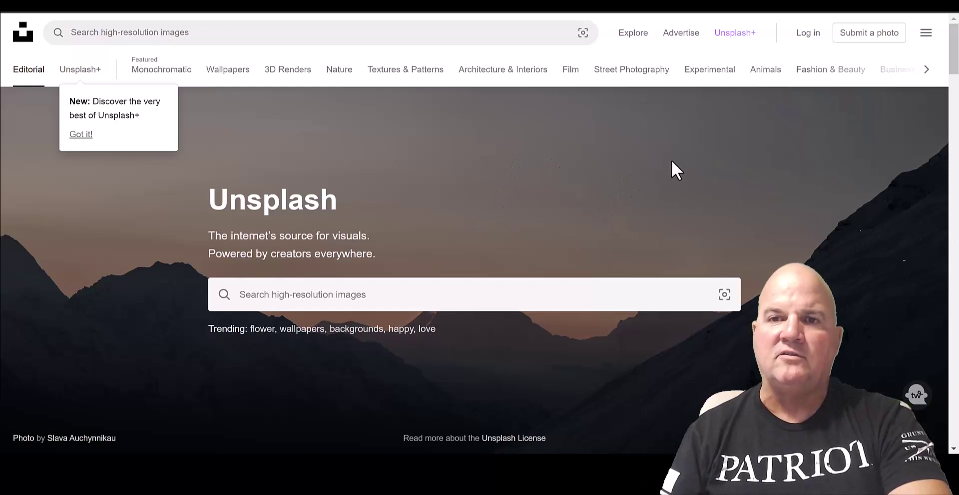
Search Unsplash for 'ai' and scroll through the photo results.
{"action": "left_click", "coordinate": [352, 303]}
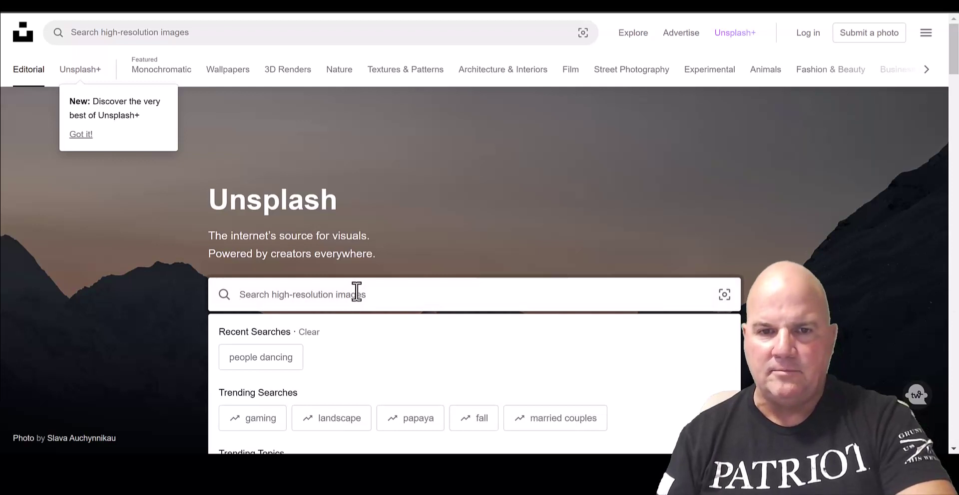
{"action": "type", "text": "ai"}
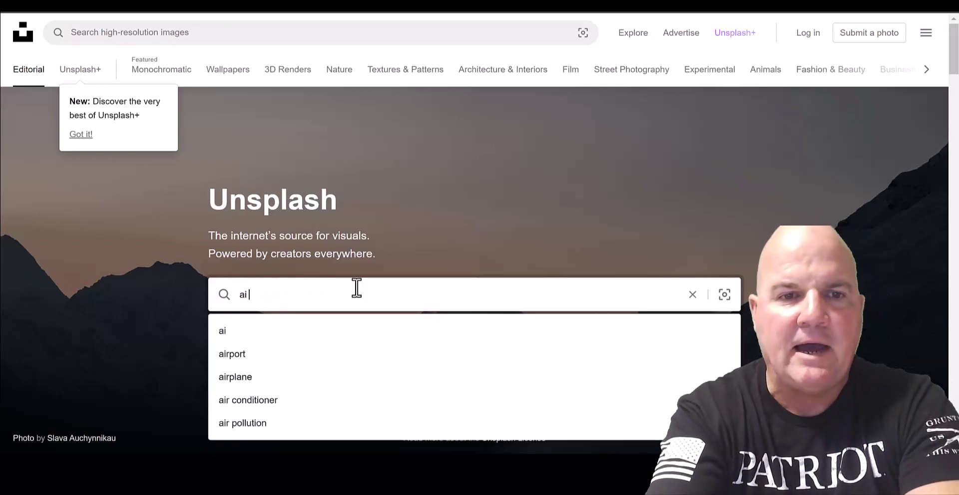
{"action": "key", "text": "Return"}
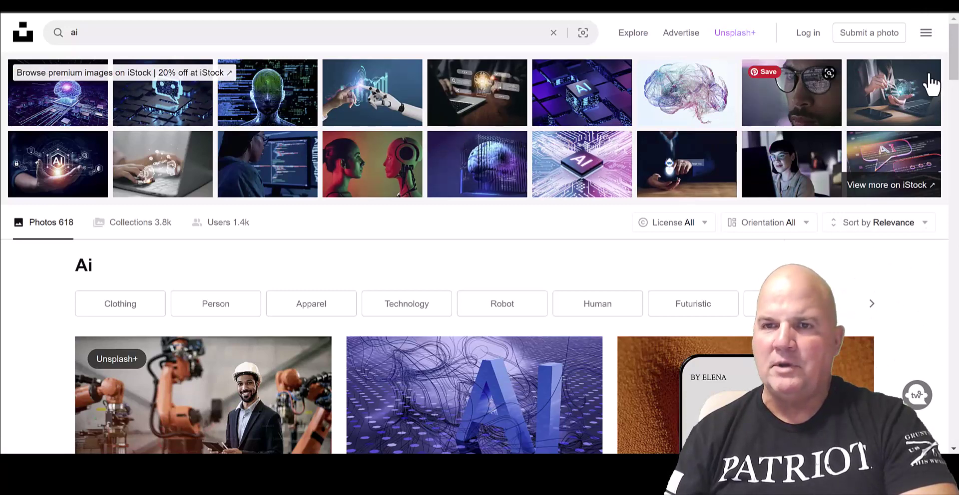
{"action": "left_click_drag", "start_coordinate": [954, 62], "coordinate": [953, 95]}
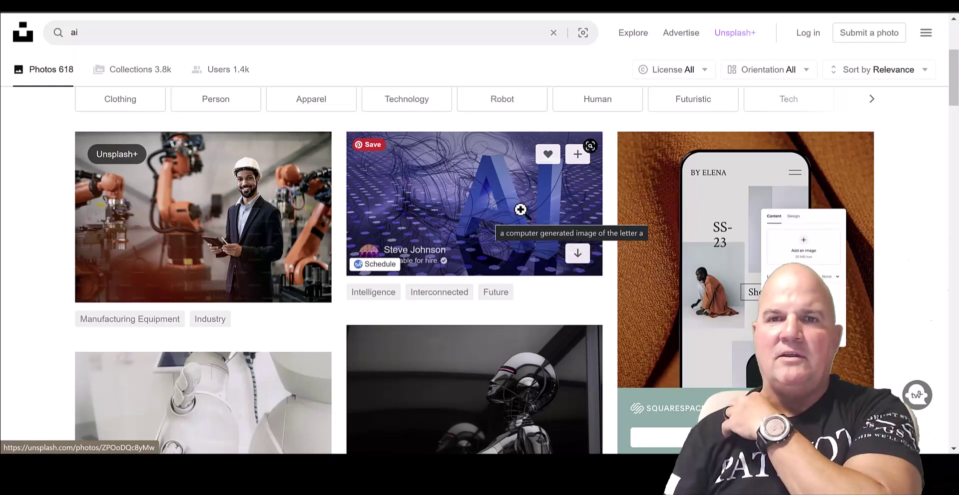
{"action": "scroll", "coordinate": [699, 200], "scroll_direction": "up", "scroll_amount": 4}
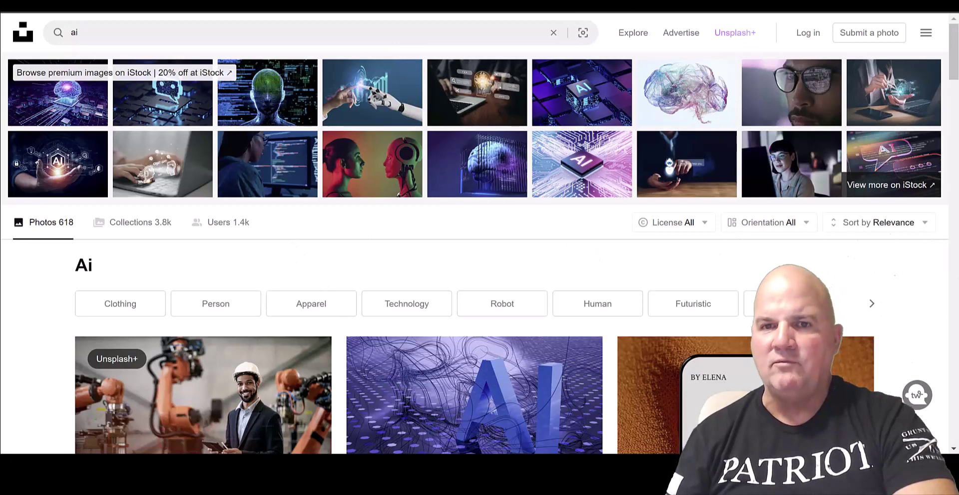
{"action": "scroll", "coordinate": [897, 255], "scroll_direction": "down", "scroll_amount": 7}
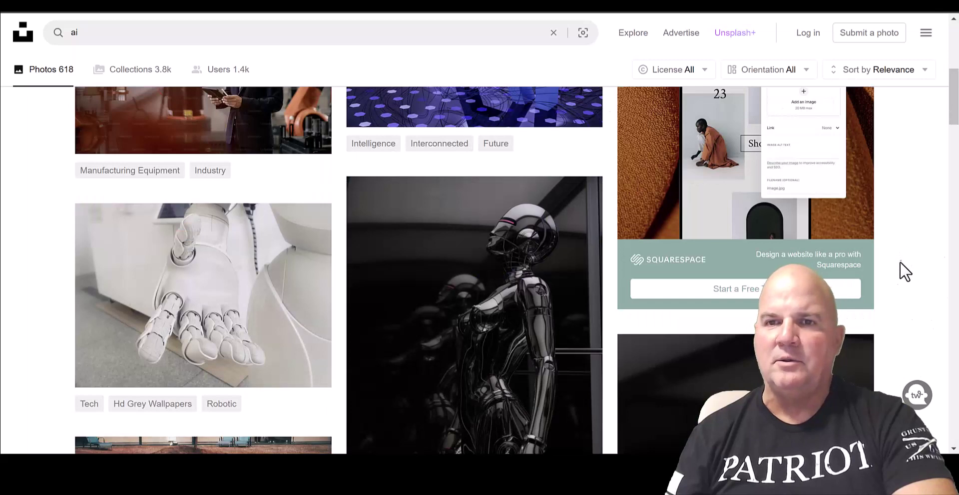
{"action": "scroll", "coordinate": [906, 265], "scroll_direction": "up", "scroll_amount": 7}
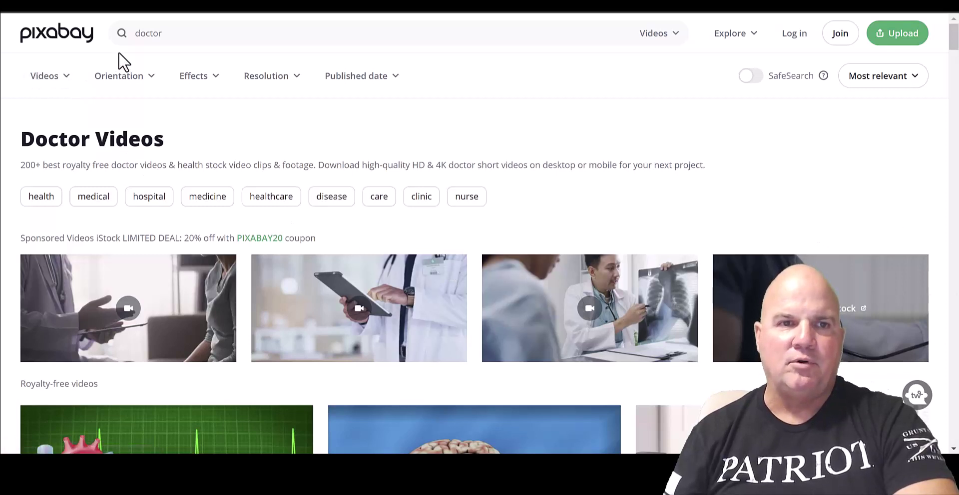
Filter the Pixabay doctor results to Photos and scroll through them.
{"action": "left_click", "coordinate": [55, 83]}
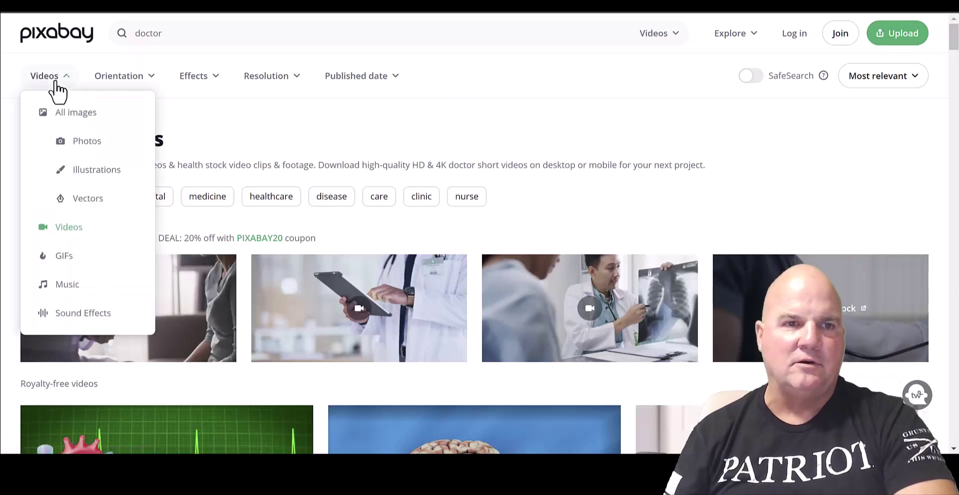
{"action": "left_click", "coordinate": [99, 145]}
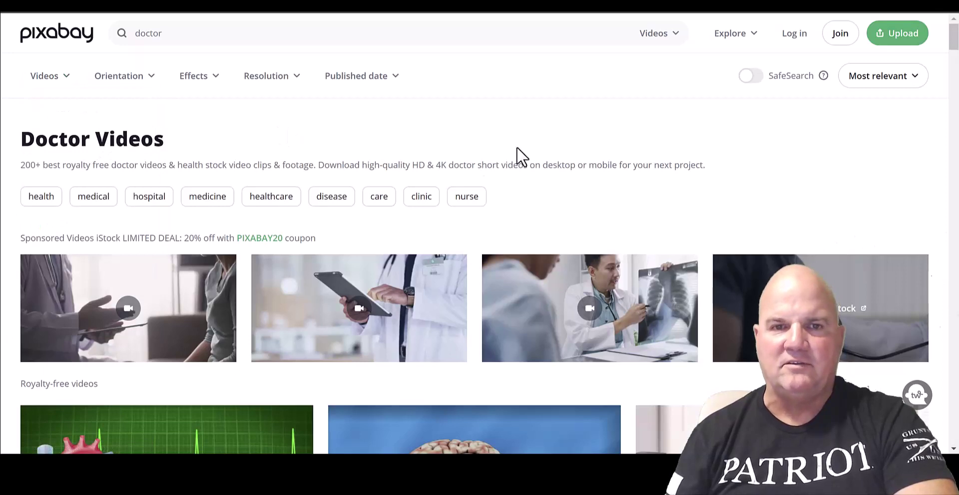
{"action": "scroll", "coordinate": [610, 195], "scroll_direction": "down", "scroll_amount": 6}
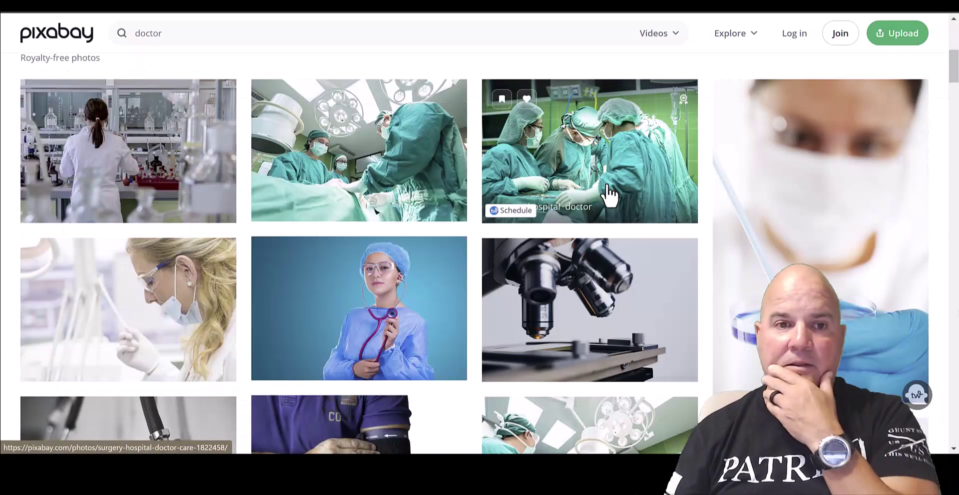
{"action": "scroll", "coordinate": [589, 336], "scroll_direction": "down", "scroll_amount": 7}
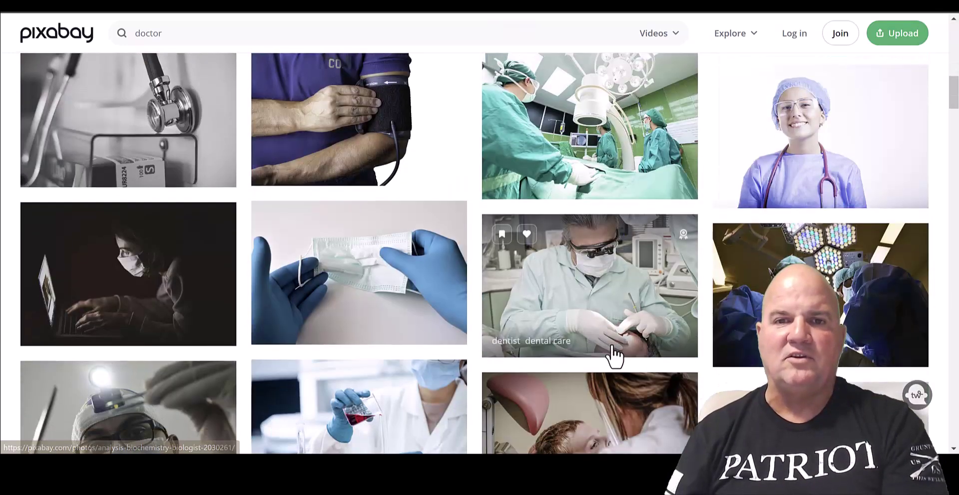
{"action": "scroll", "coordinate": [615, 354], "scroll_direction": "up", "scroll_amount": 13}
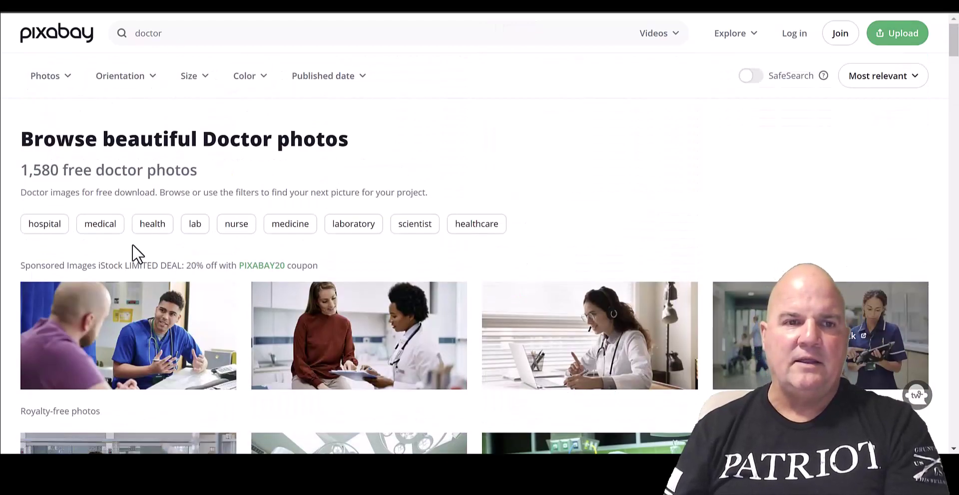
Switch the doctor results to Vectors, then Videos, and return to the AI Digital Agency editor.
{"action": "left_click", "coordinate": [69, 78]}
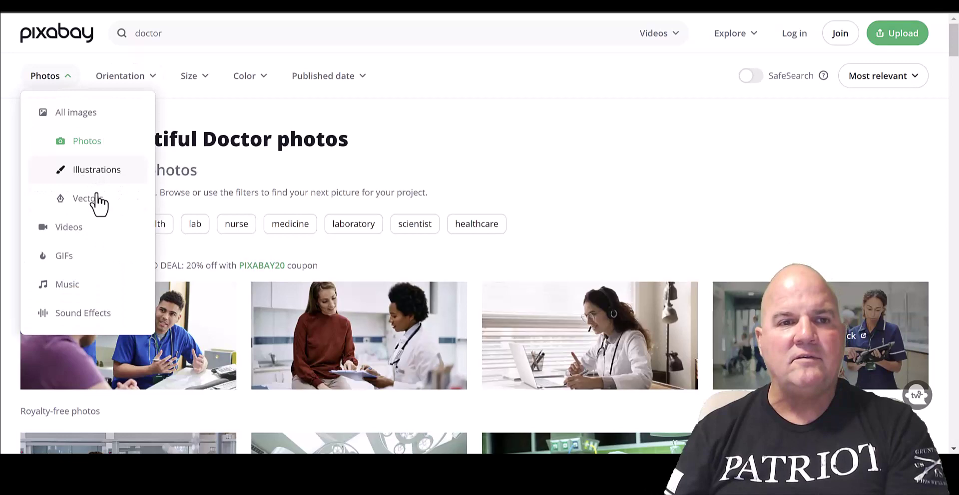
{"action": "left_click", "coordinate": [97, 202]}
{"action": "left_click", "coordinate": [65, 84]}
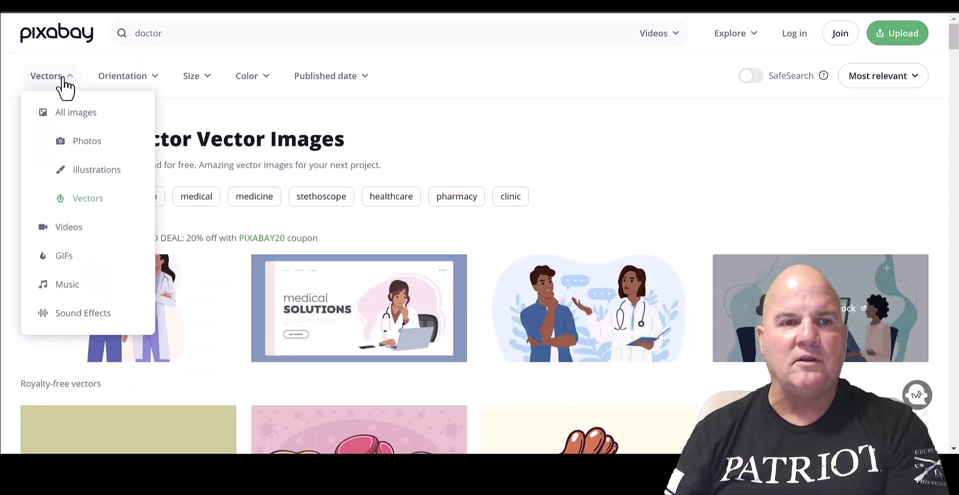
{"action": "left_click", "coordinate": [68, 230]}
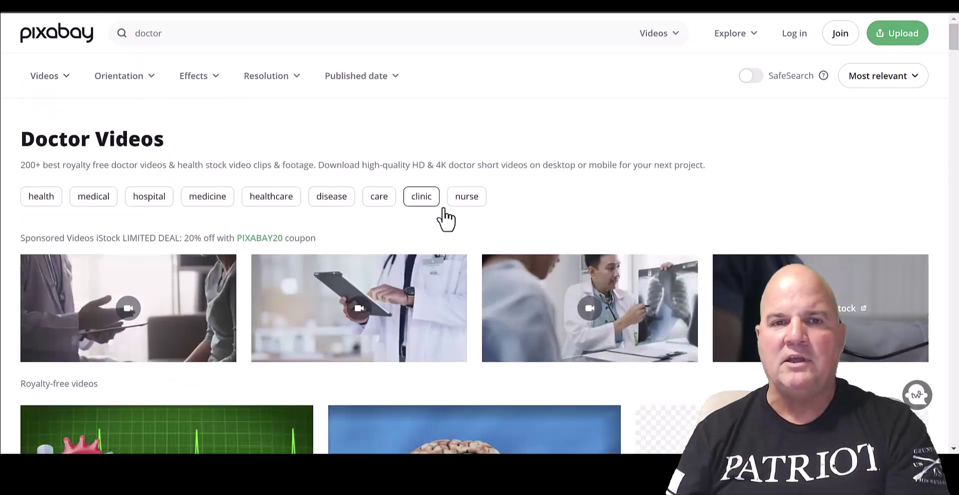
{"action": "scroll", "coordinate": [799, 325], "scroll_direction": "down", "scroll_amount": 7}
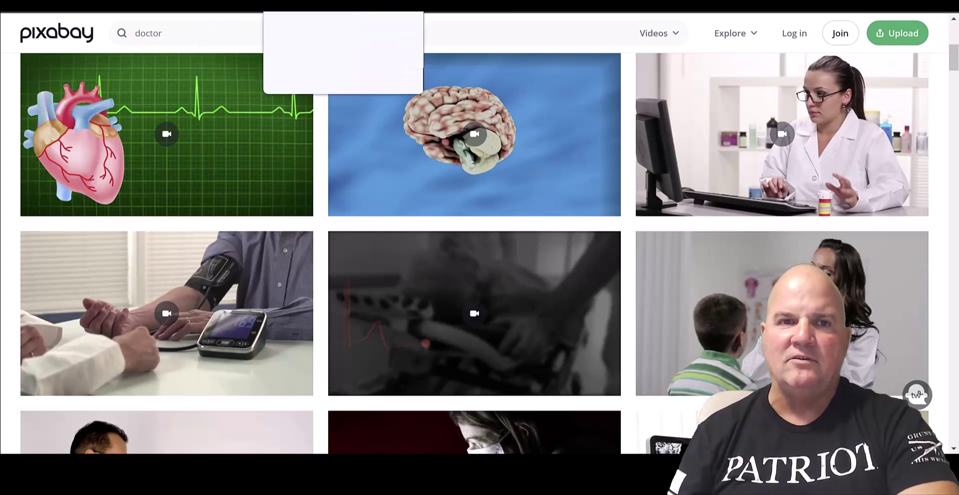
{"action": "left_click", "coordinate": [235, 6]}
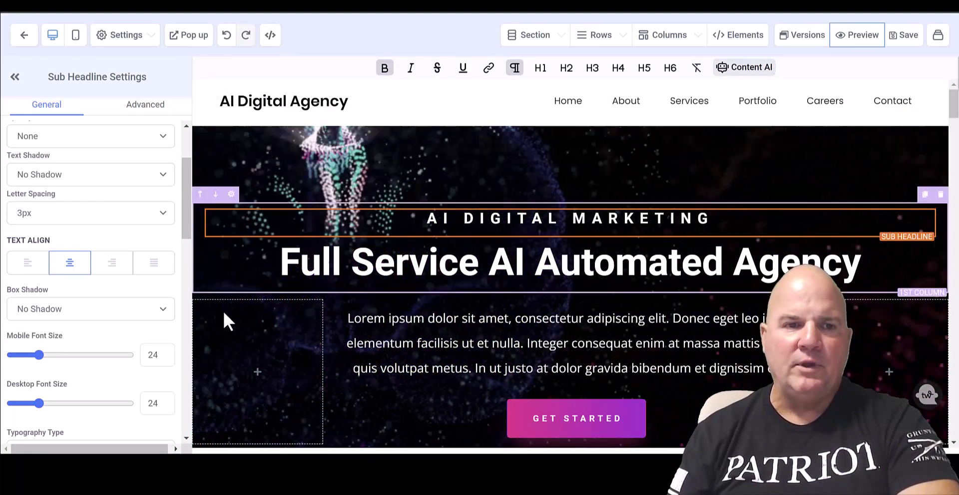
Select the purple video section and bring up the media library for its BG Image.
{"action": "scroll", "coordinate": [407, 294], "scroll_direction": "down", "scroll_amount": 15}
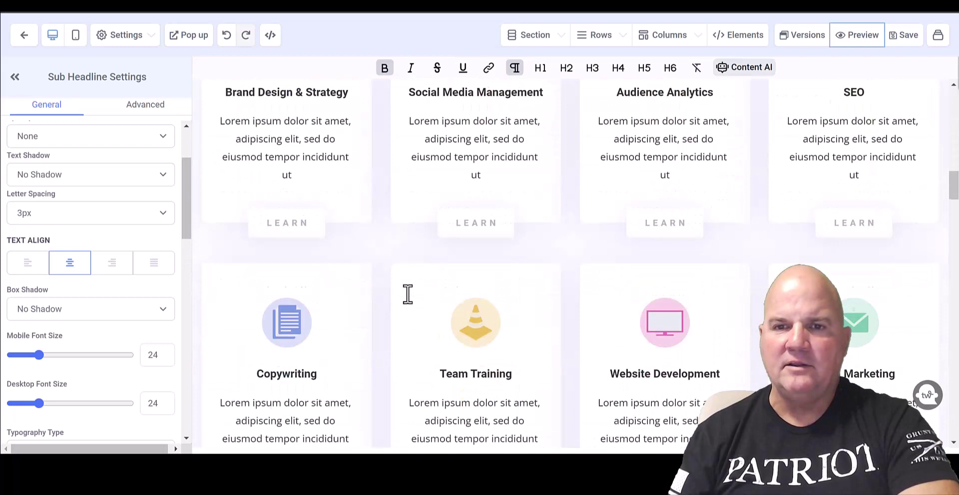
{"action": "scroll", "coordinate": [417, 319], "scroll_direction": "down", "scroll_amount": 8}
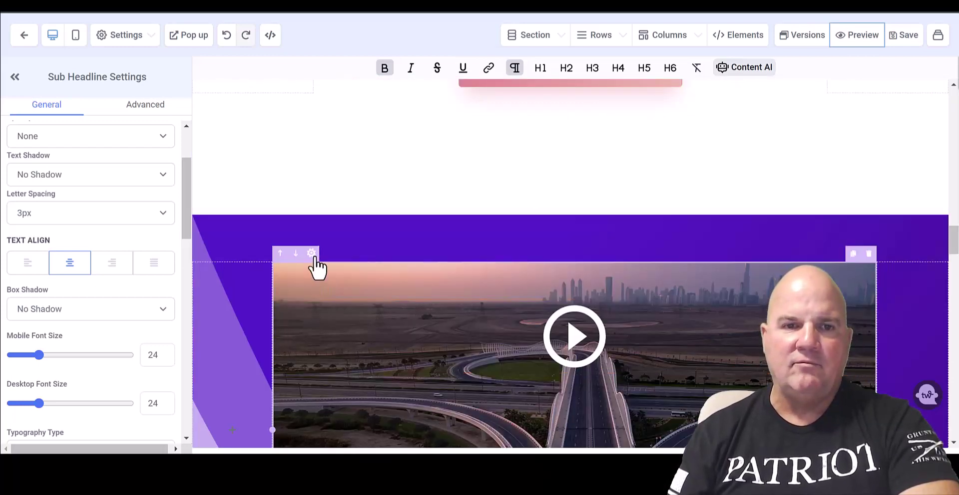
{"action": "left_click", "coordinate": [239, 235]}
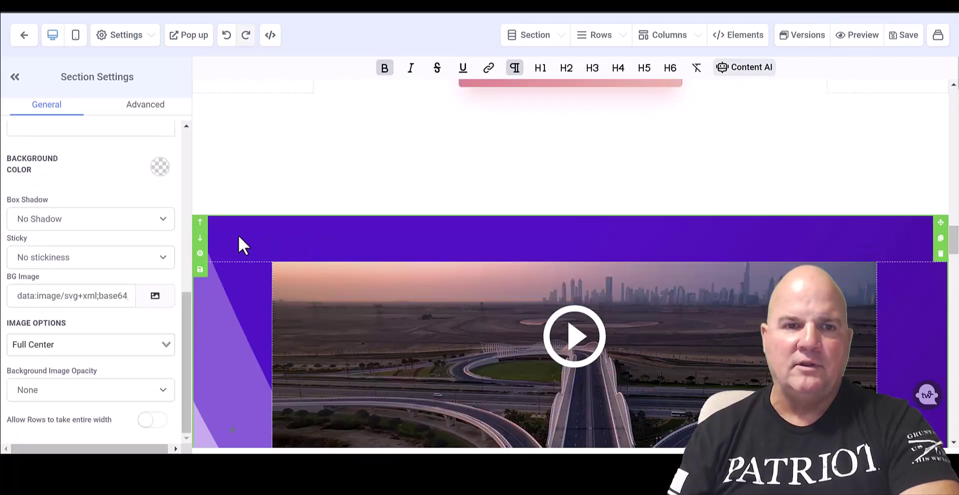
{"action": "left_click", "coordinate": [156, 297]}
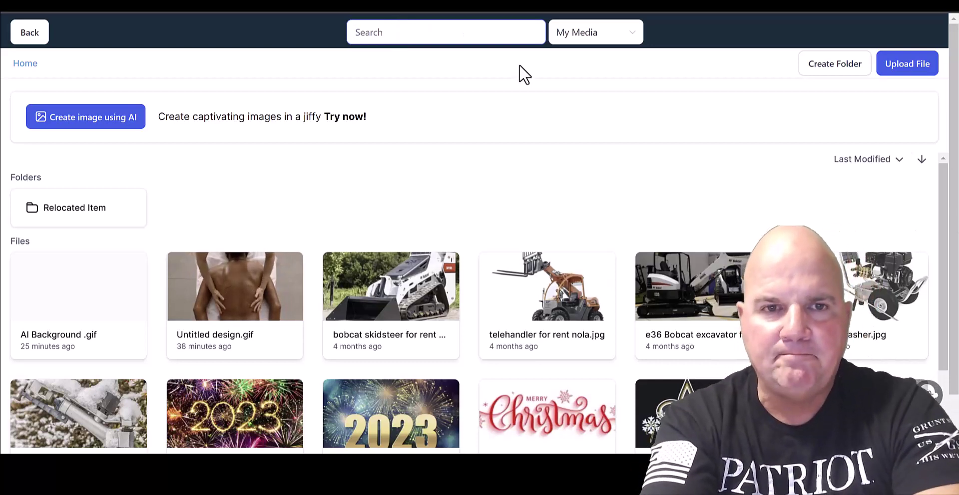
Search the media library for 'ai' using Pixabay as the source and browse the results.
{"action": "type", "text": "ai"}
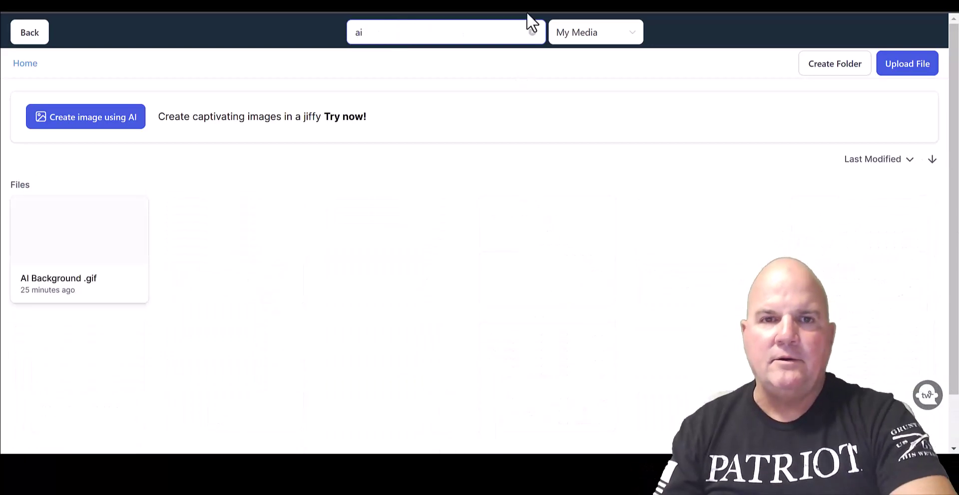
{"action": "left_click", "coordinate": [576, 37]}
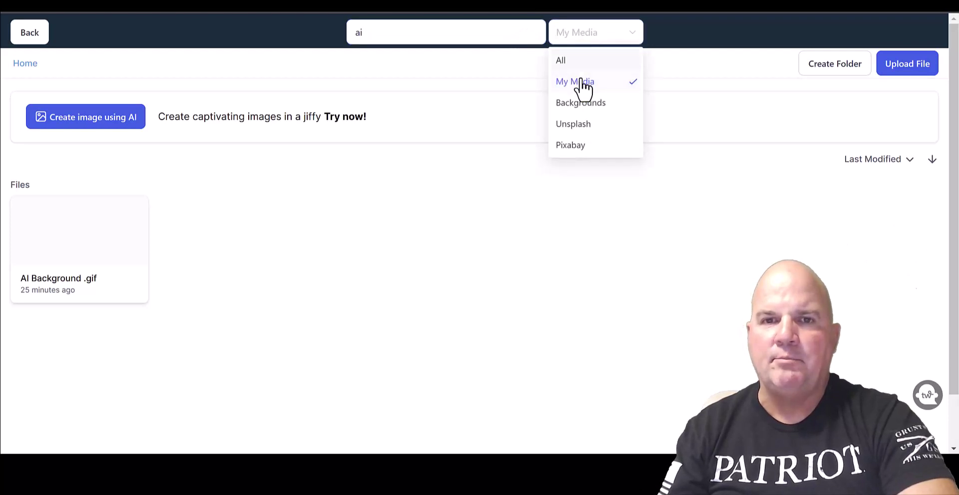
{"action": "left_click", "coordinate": [581, 148]}
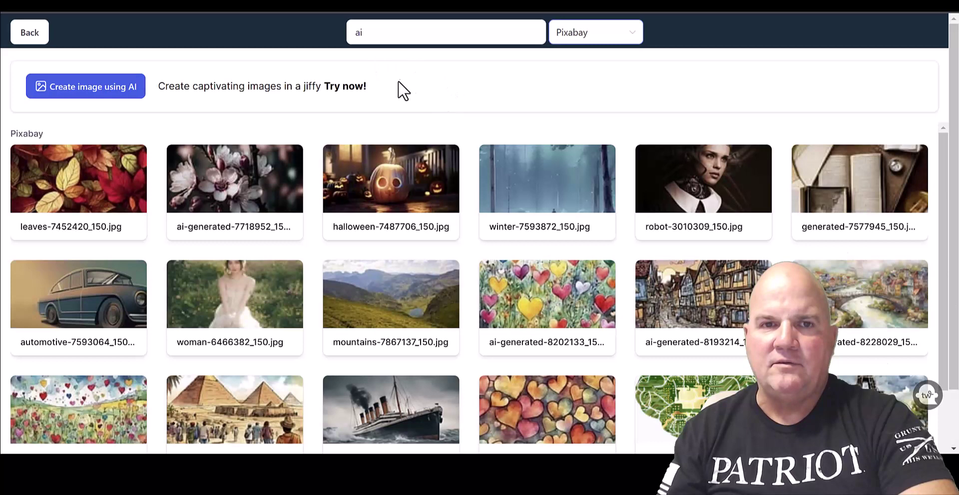
{"action": "left_click", "coordinate": [633, 34]}
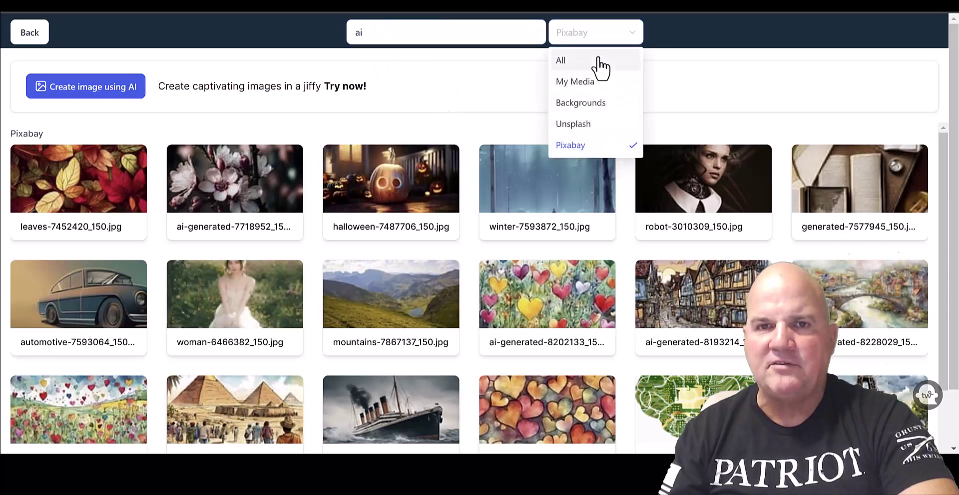
{"action": "left_click", "coordinate": [732, 104]}
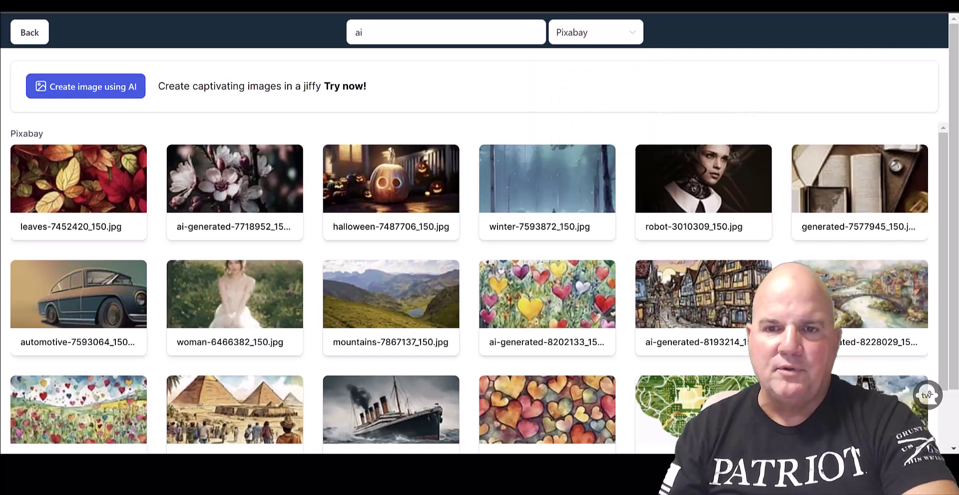
{"action": "scroll", "coordinate": [469, 287], "scroll_direction": "down", "scroll_amount": 3}
{"action": "scroll", "coordinate": [479, 250], "scroll_direction": "down", "scroll_amount": 1}
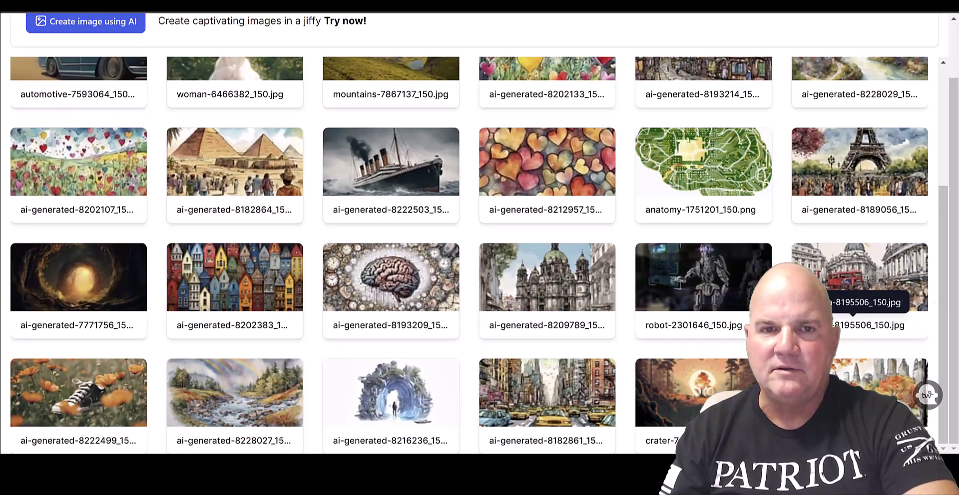
{"action": "scroll", "coordinate": [854, 325], "scroll_direction": "up", "scroll_amount": 4}
Switch the 'ai' search source to Unsplash and scroll the results.
{"action": "left_click", "coordinate": [425, 35]}
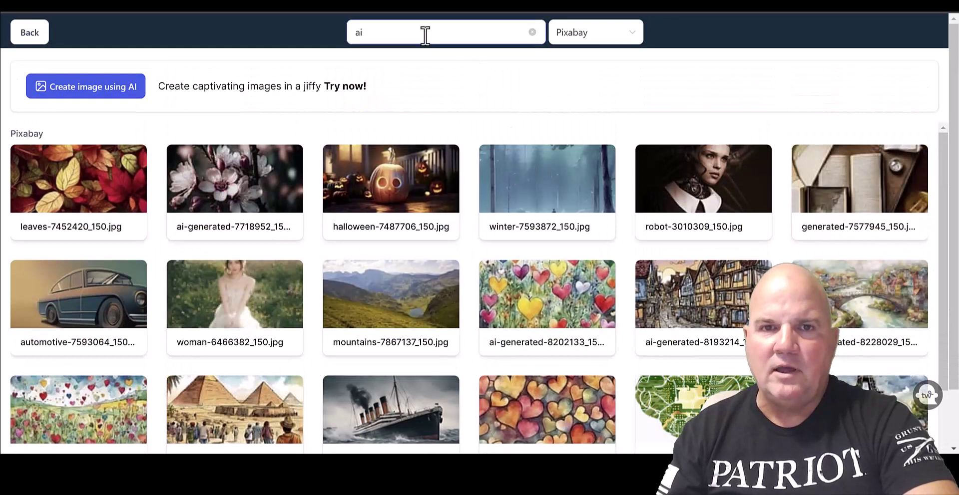
{"action": "left_click", "coordinate": [588, 36]}
{"action": "left_click", "coordinate": [587, 125]}
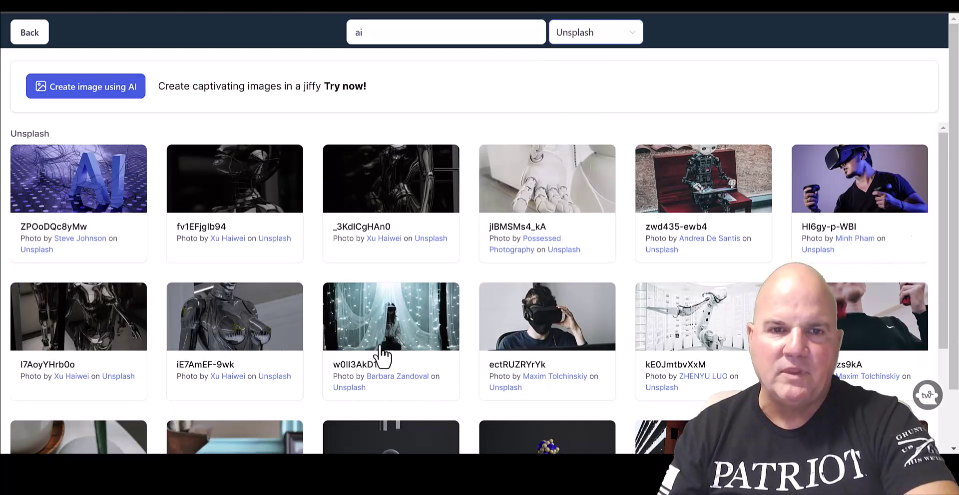
{"action": "scroll", "coordinate": [511, 299], "scroll_direction": "down", "scroll_amount": 5}
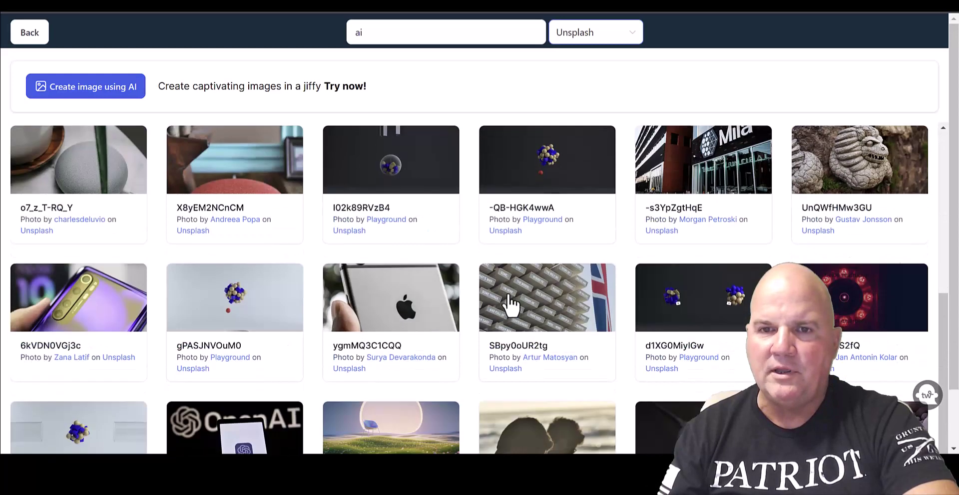
Set the ball-cluster Unsplash photo as the video section's background and scroll to review the page.
{"action": "left_click", "coordinate": [277, 303]}
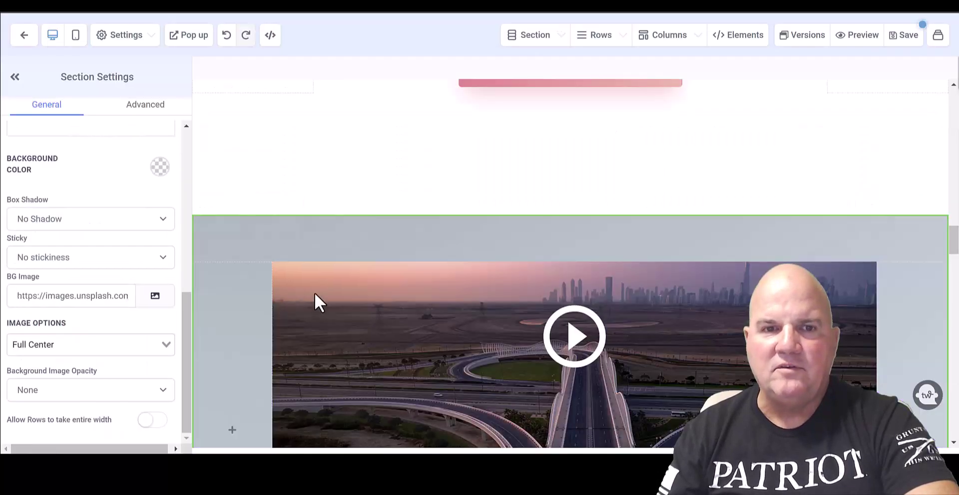
{"action": "scroll", "coordinate": [350, 299], "scroll_direction": "down", "scroll_amount": 5}
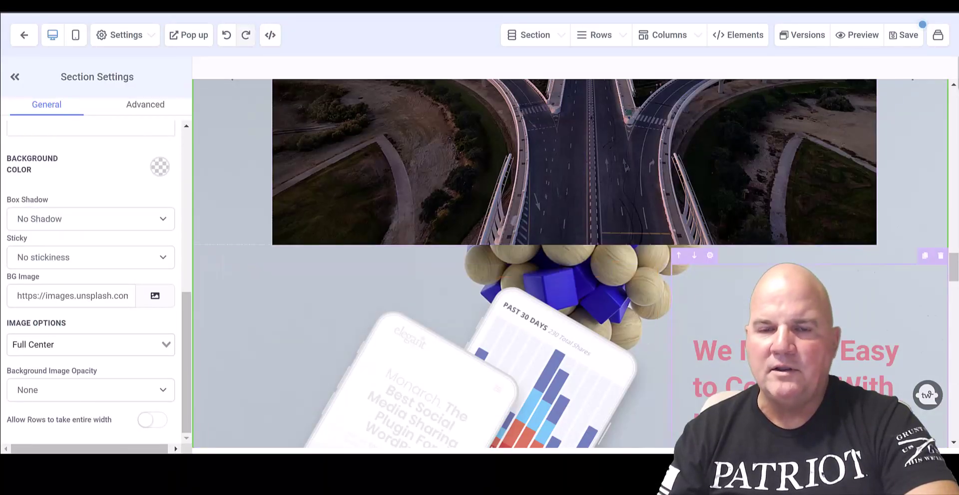
{"action": "scroll", "coordinate": [538, 331], "scroll_direction": "down", "scroll_amount": 4}
{"action": "scroll", "coordinate": [838, 311], "scroll_direction": "up", "scroll_amount": 10}
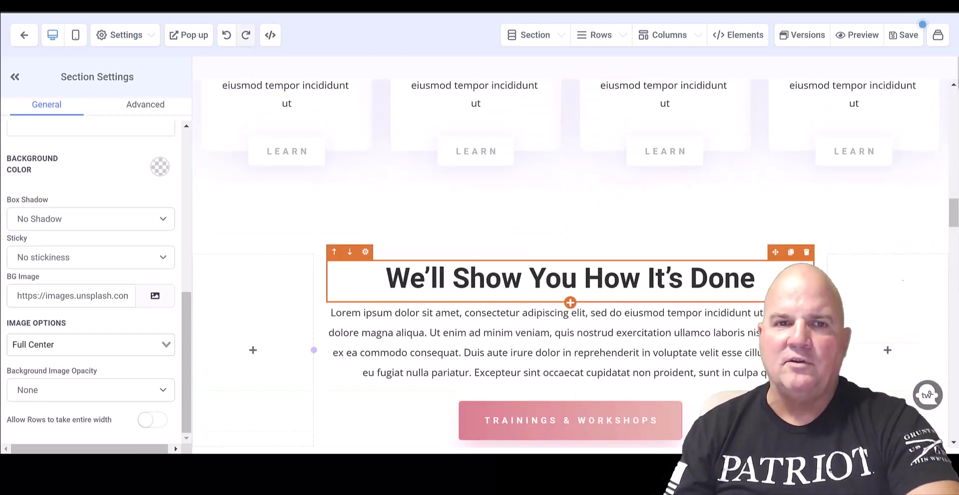
{"action": "scroll", "coordinate": [571, 216], "scroll_direction": "up", "scroll_amount": 6}
{"action": "scroll", "coordinate": [643, 259], "scroll_direction": "up", "scroll_amount": 10}
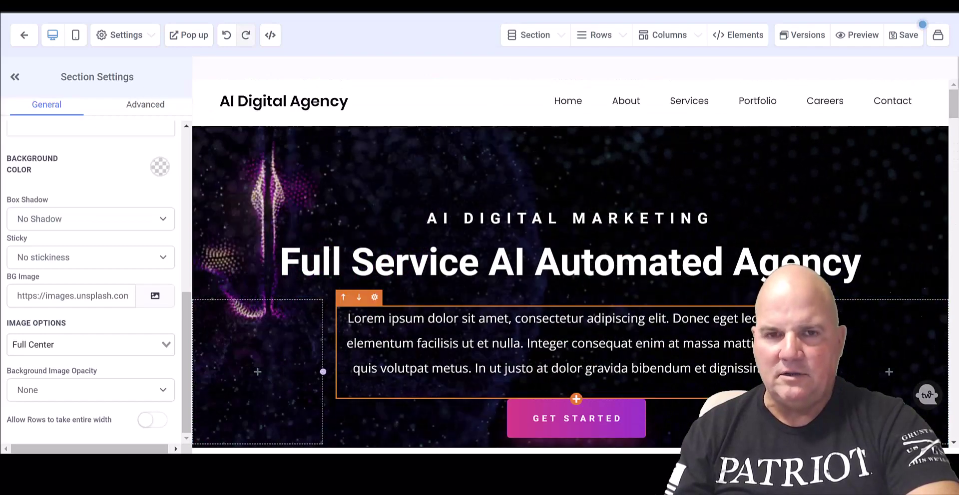
{"action": "scroll", "coordinate": [758, 317], "scroll_direction": "down", "scroll_amount": 10}
{"action": "scroll", "coordinate": [757, 318], "scroll_direction": "up", "scroll_amount": 10}
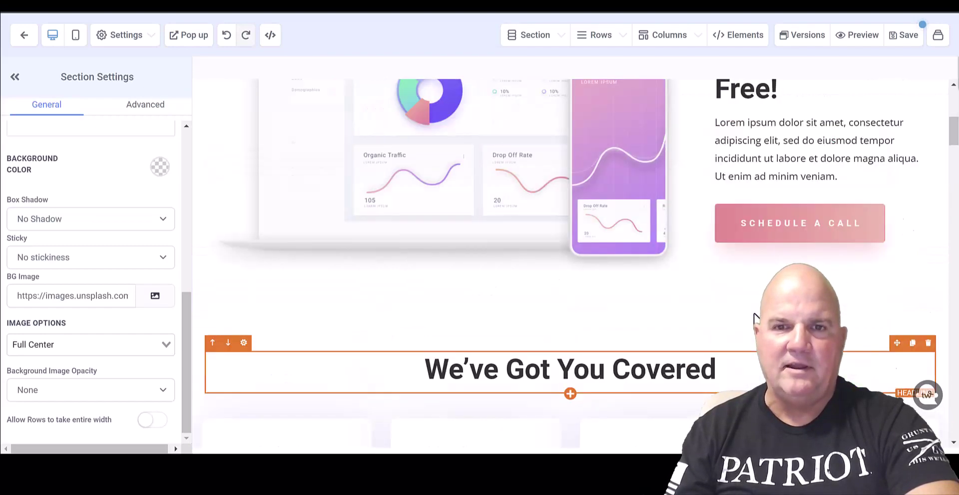